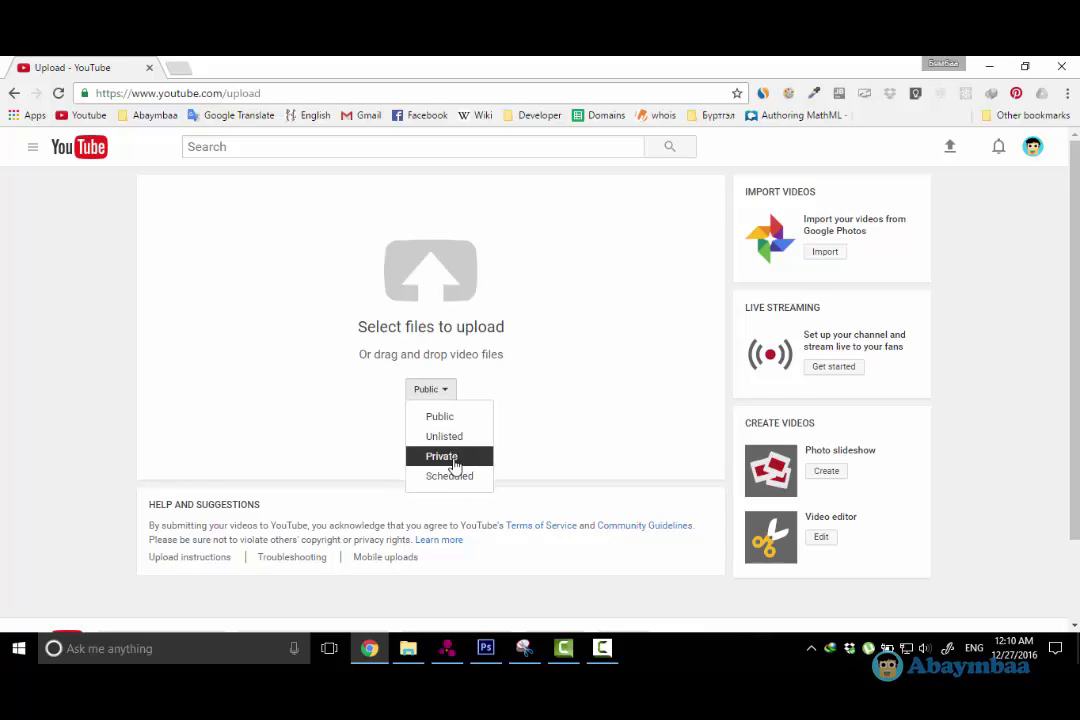
- Upload nature 3.mp4 from the nature 3 folder in Documents > Camtasia Studio with Public visibility
left_click(452, 420)
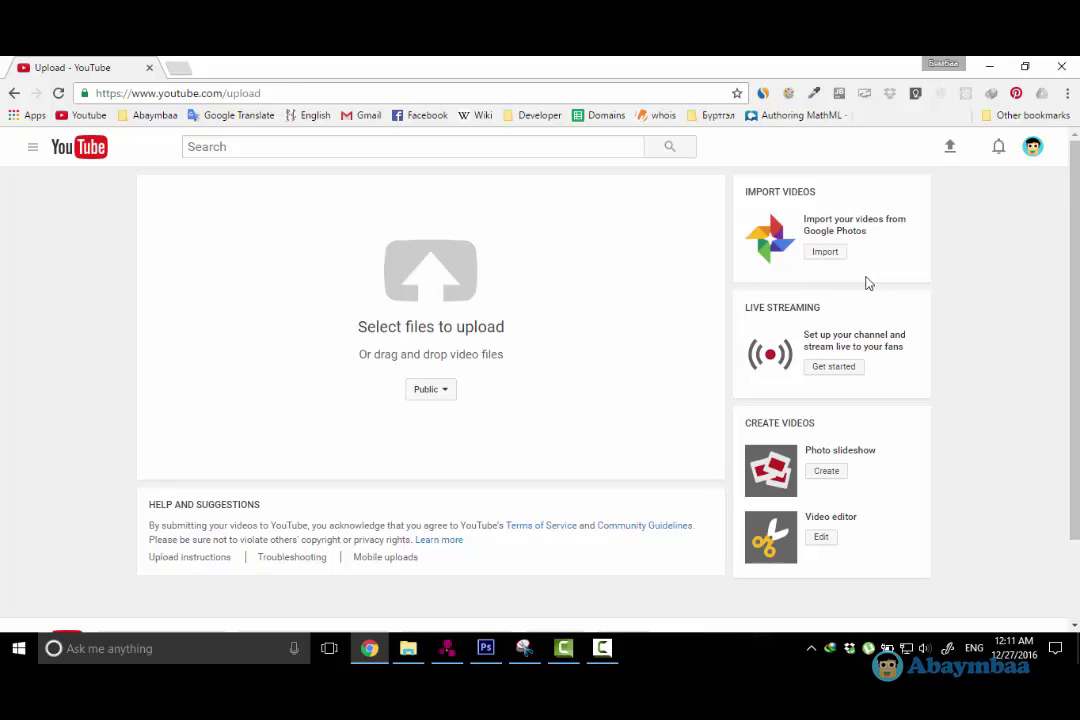
left_click(470, 291)
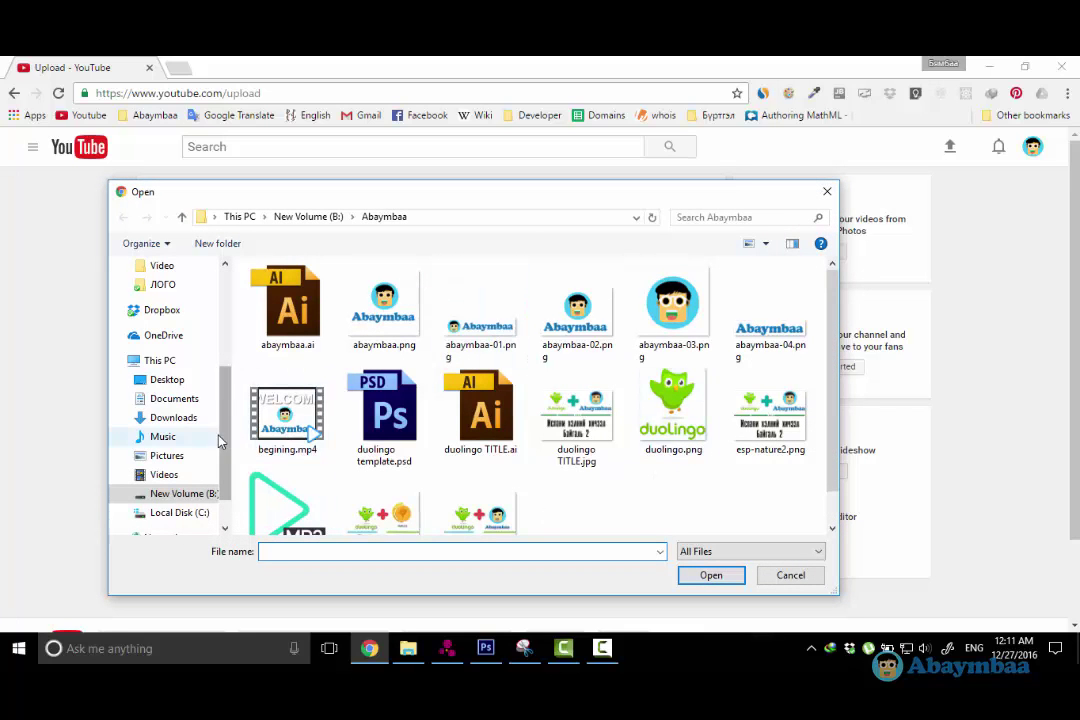
scroll(225, 450, "up", 5)
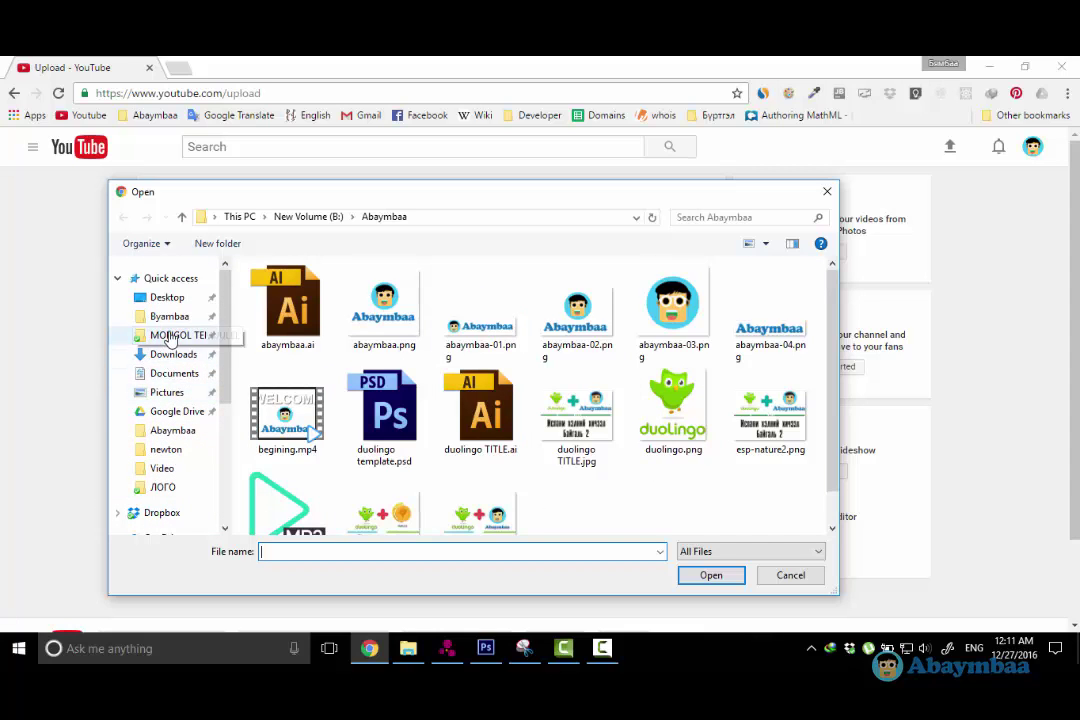
left_click(174, 373)
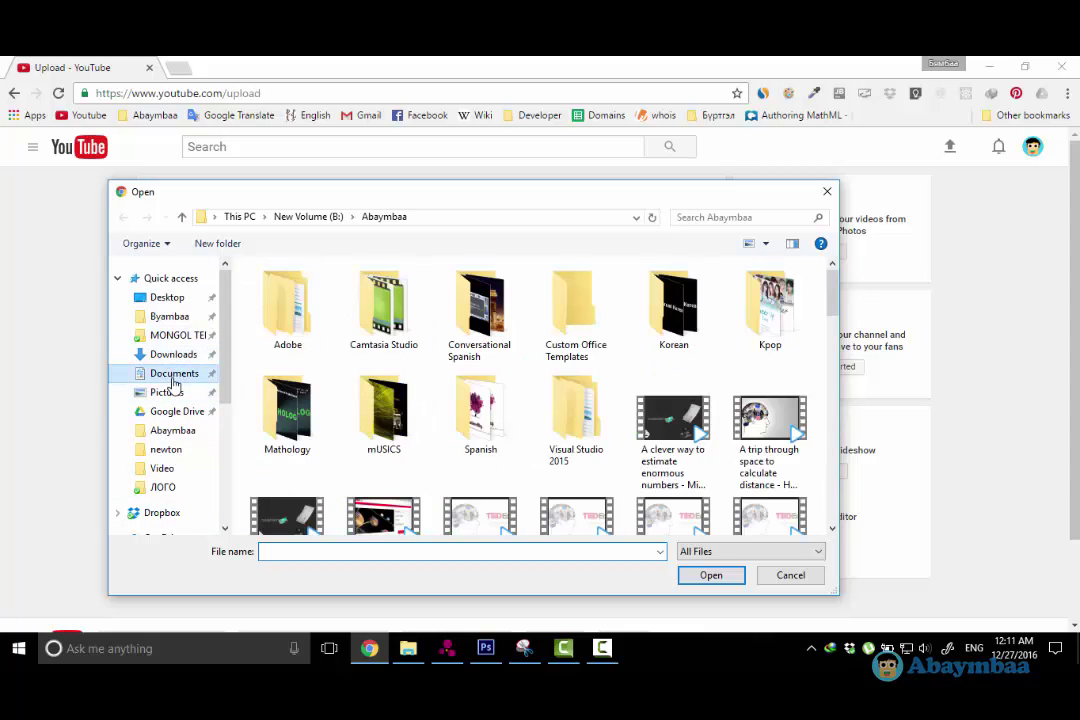
double_click(386, 310)
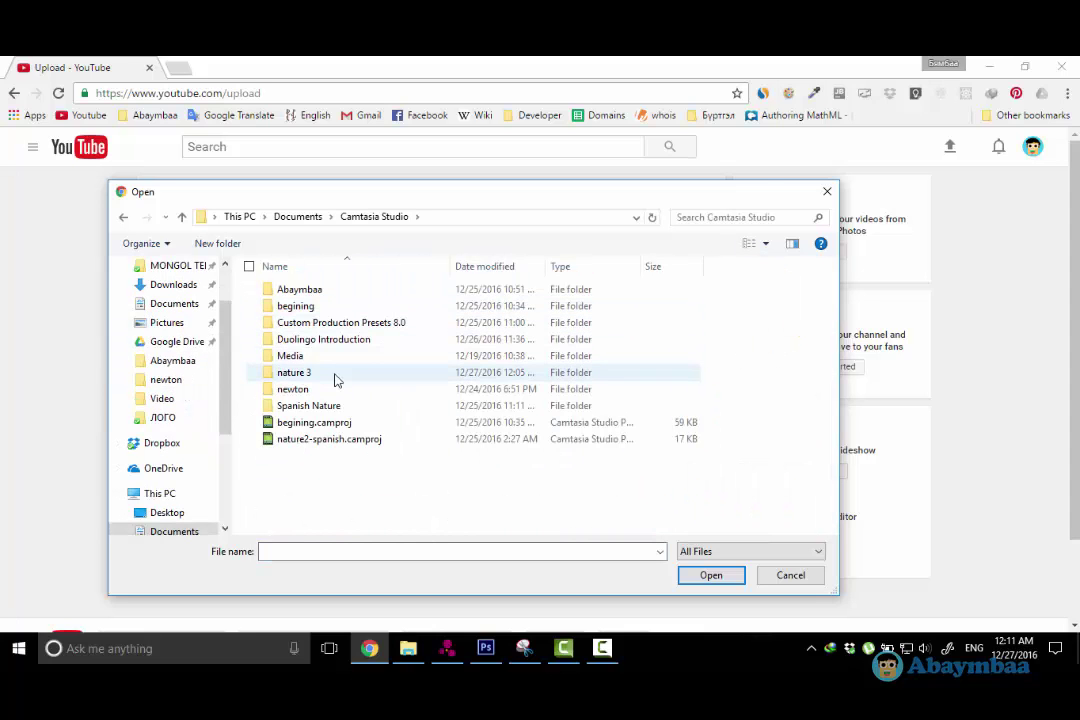
double_click(335, 374)
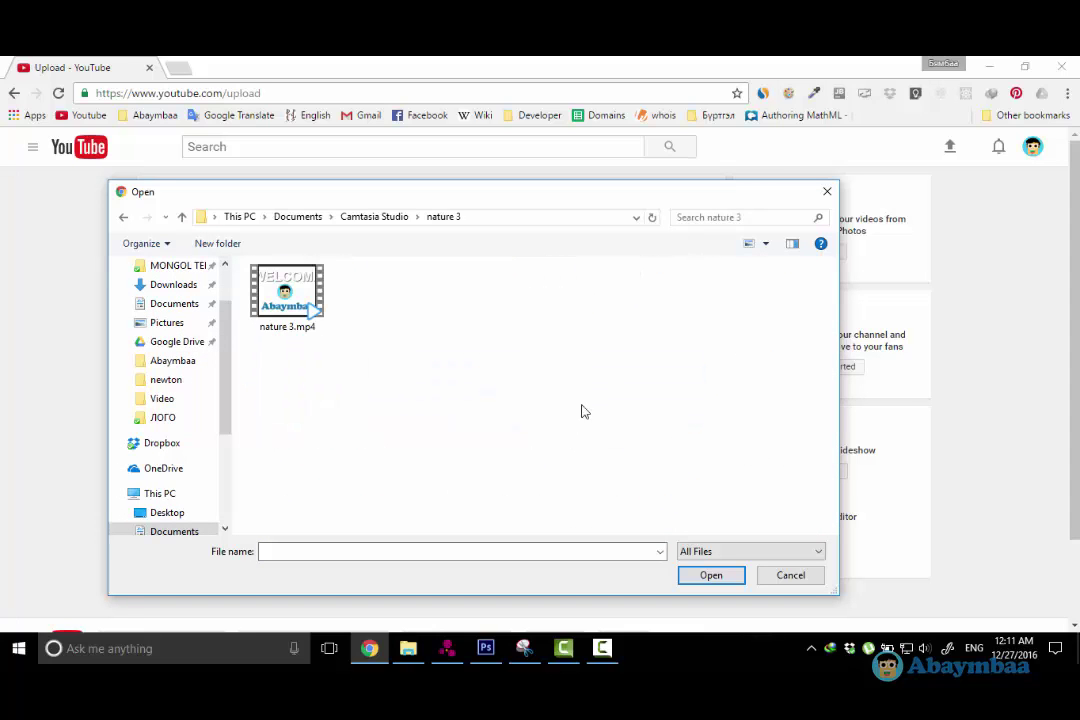
left_click(278, 310)
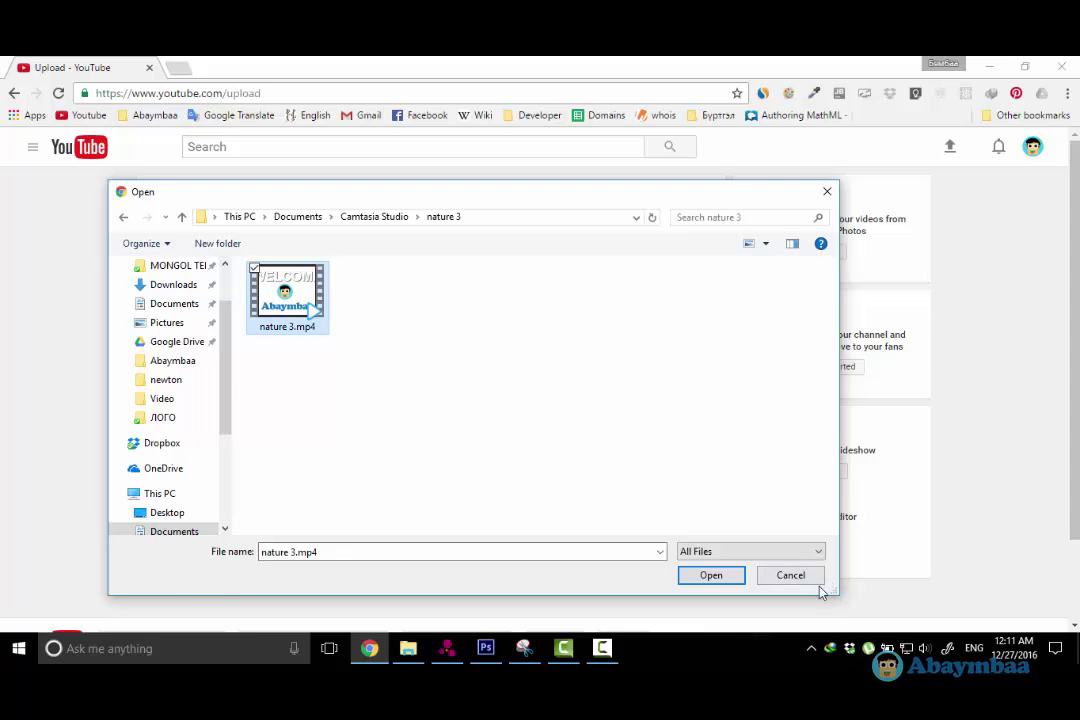
double_click(289, 313)
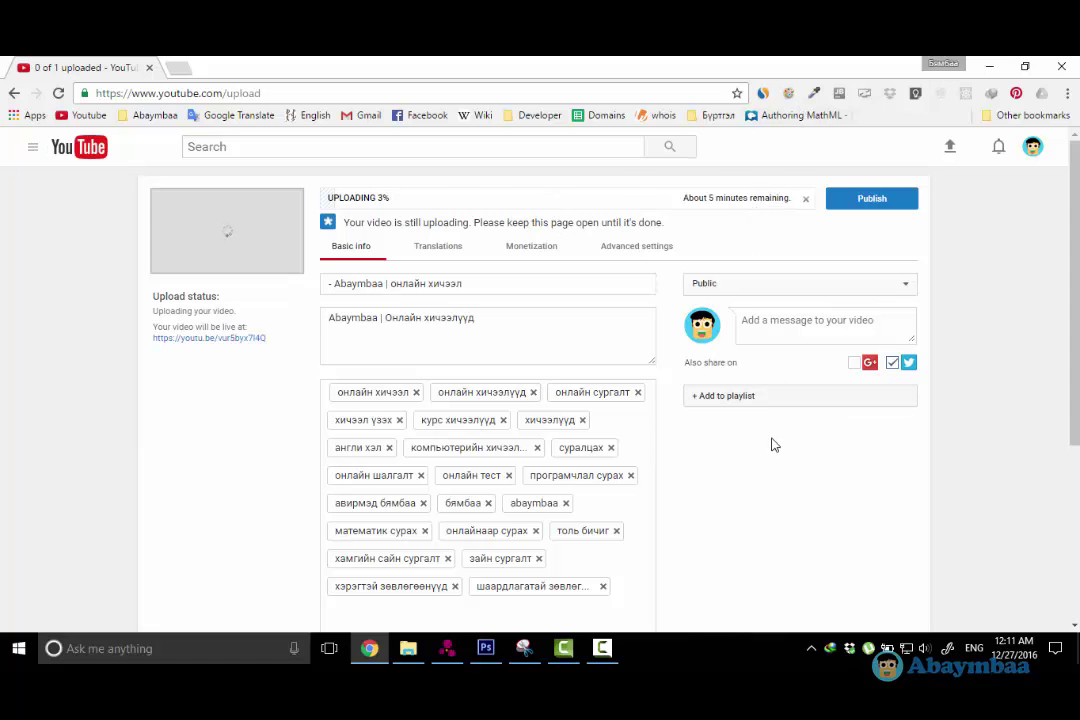
- Clear the default title and description in the uploading video's basic info
scroll(368, 325, "down", 3)
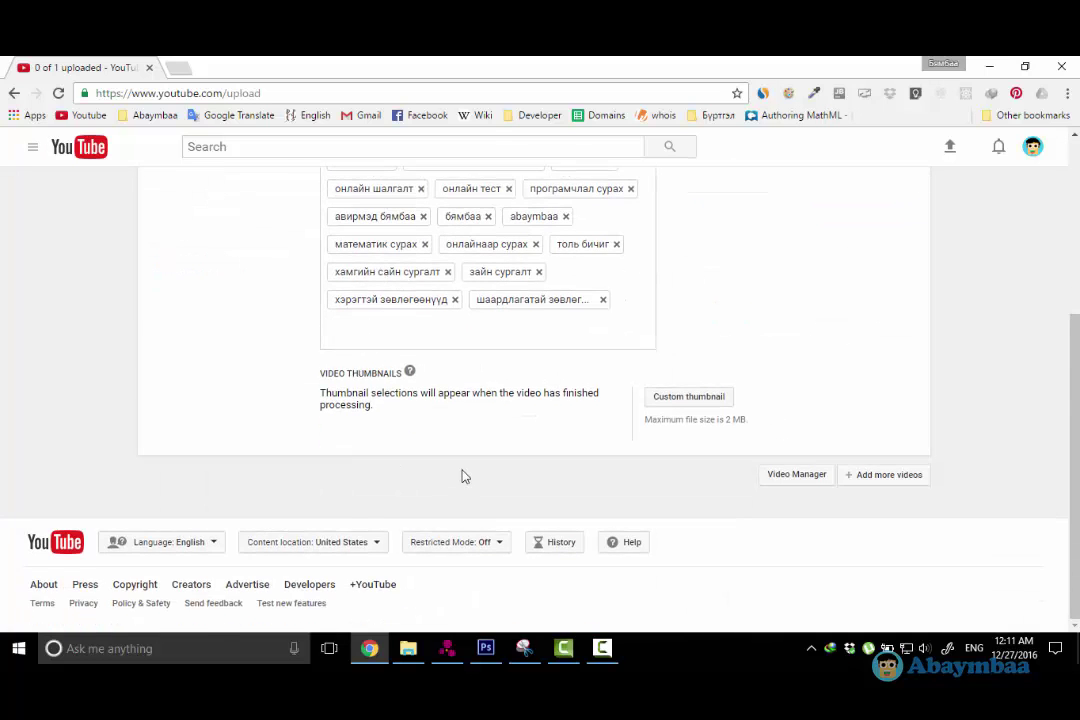
scroll(416, 460, "up", 3)
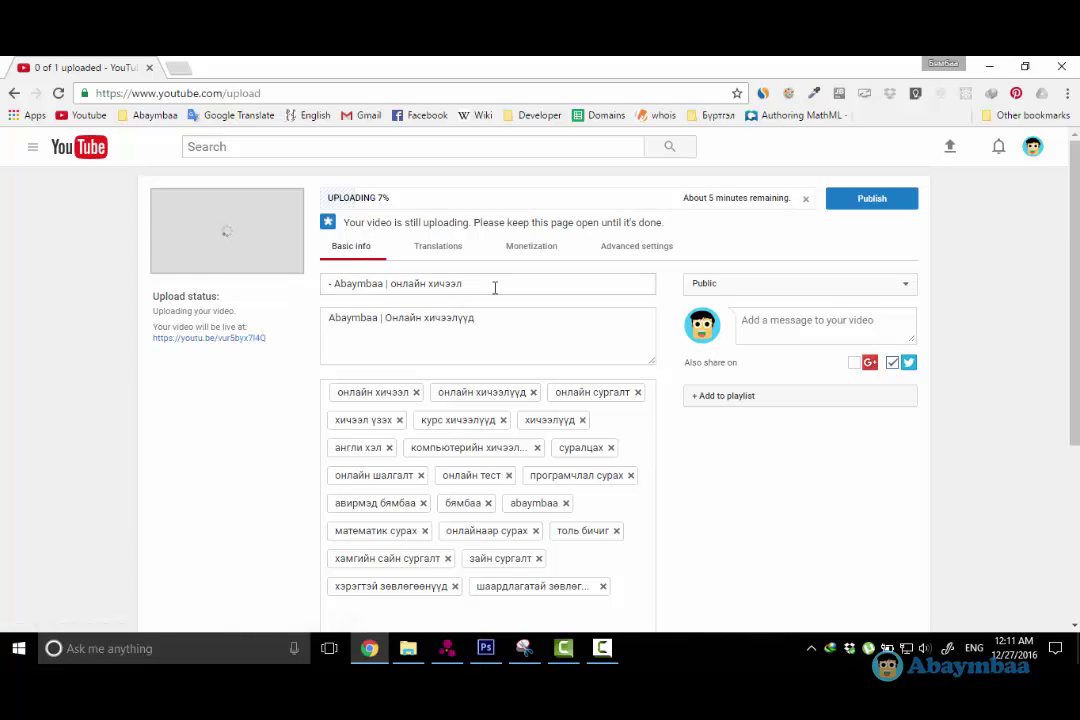
left_click_drag(494, 287, 227, 299)
key("BackSpace")
left_click(501, 318)
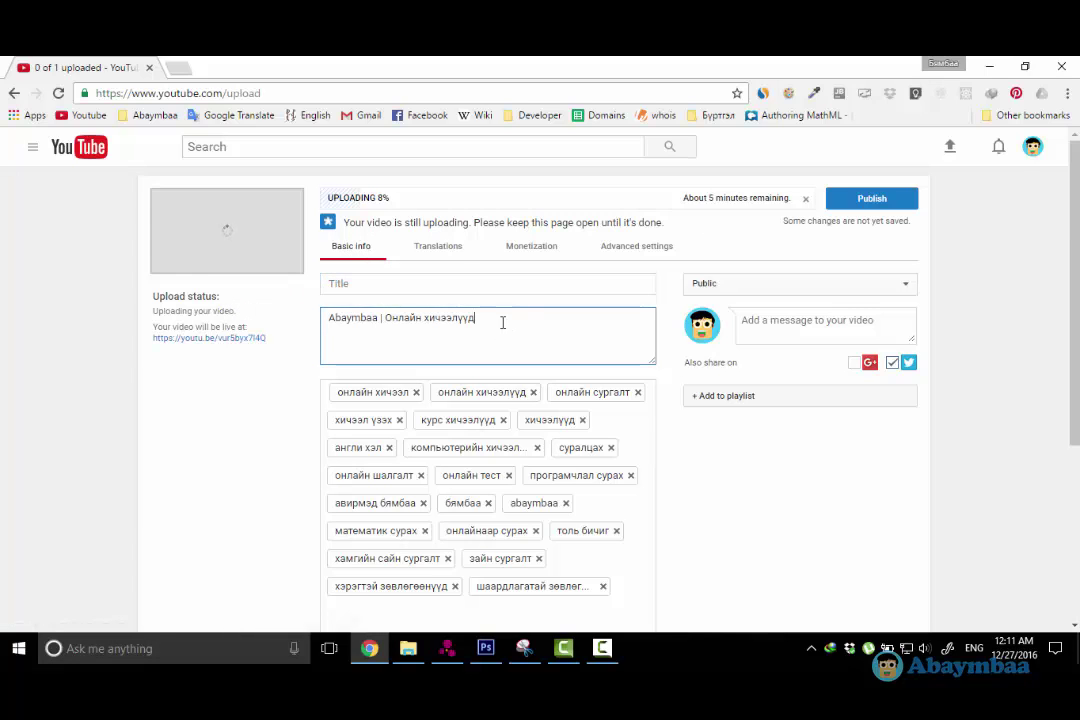
key("ctrl+a")
key("BackSpace")
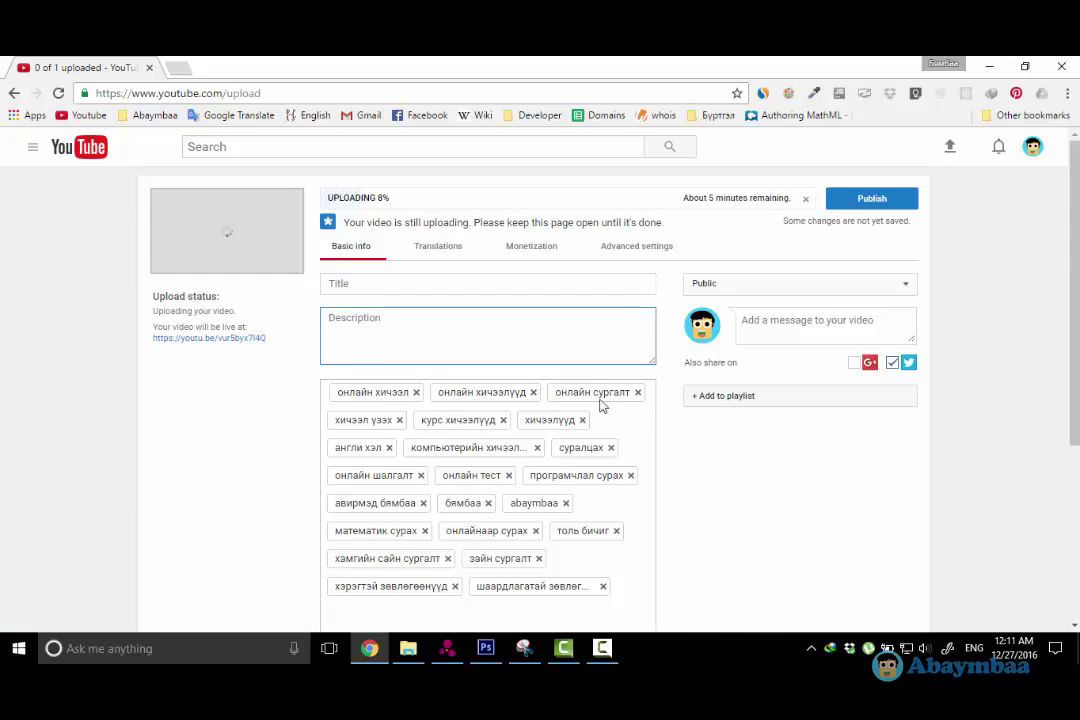
scroll(590, 402, "down", 3)
type("asf")
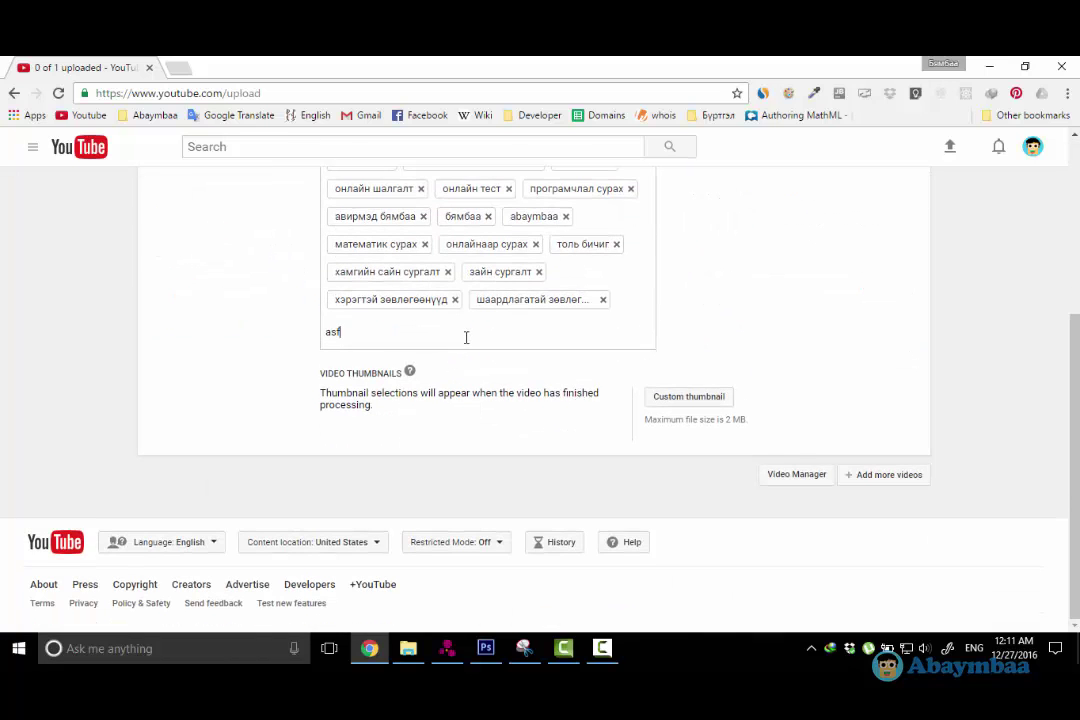
key("BackSpace")
key("BackSpace")
key("BackSpace")
scroll(559, 327, "up", 3)
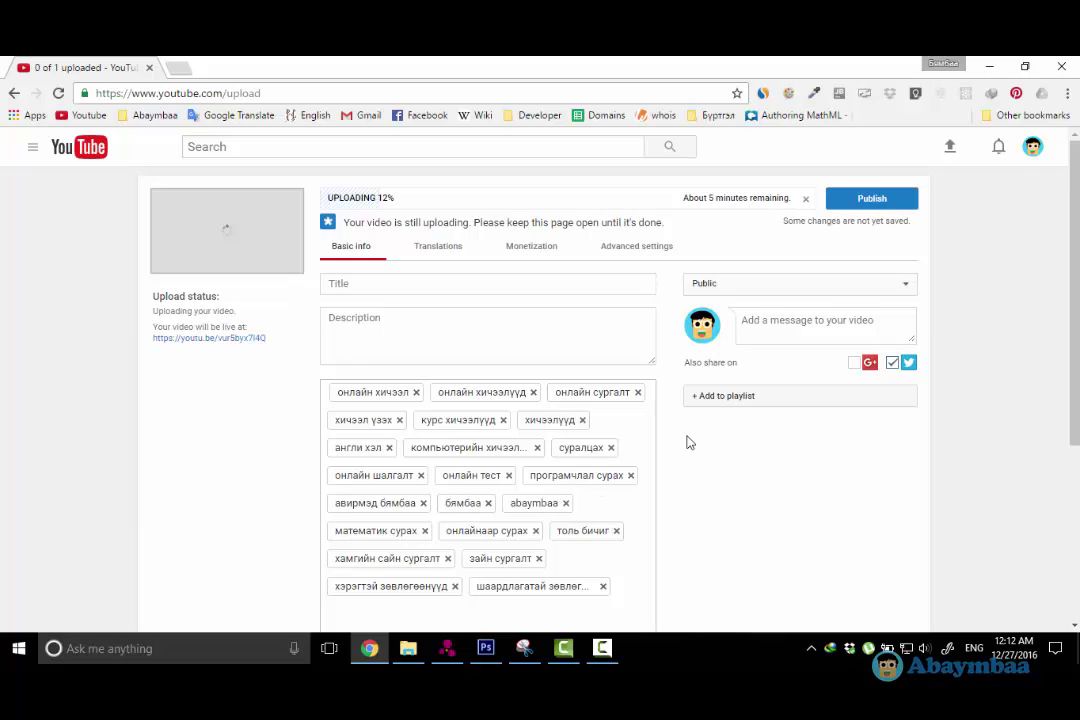
- Review the video's translation settings, including the target language choices, and its monetization settings
left_click(440, 247)
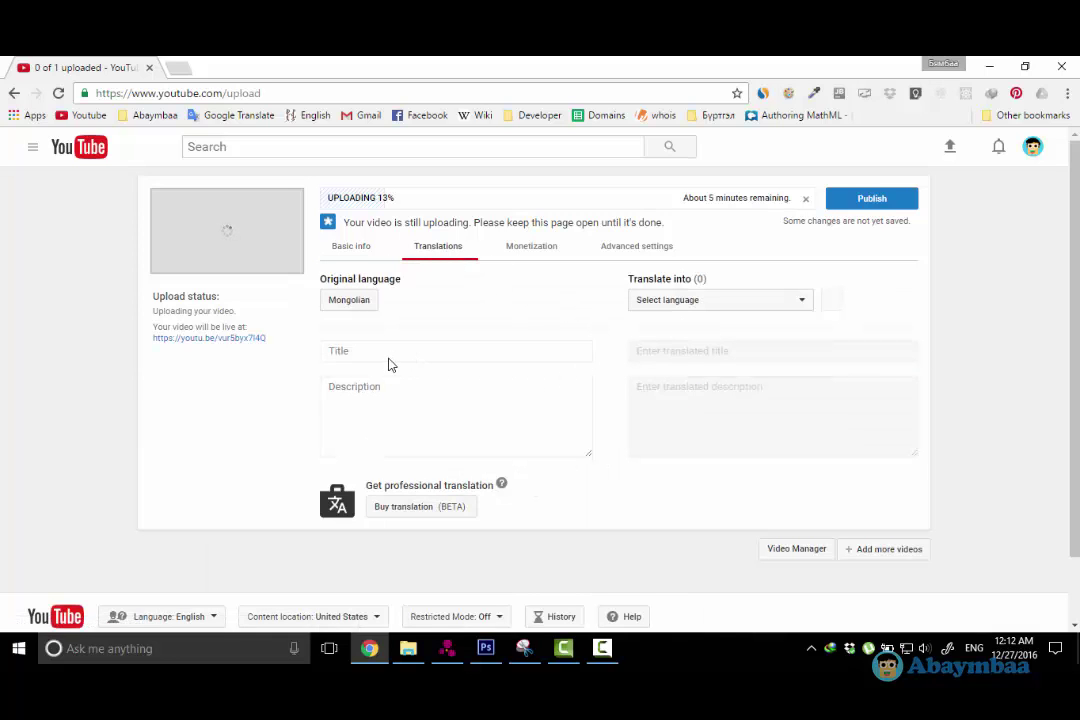
left_click(700, 301)
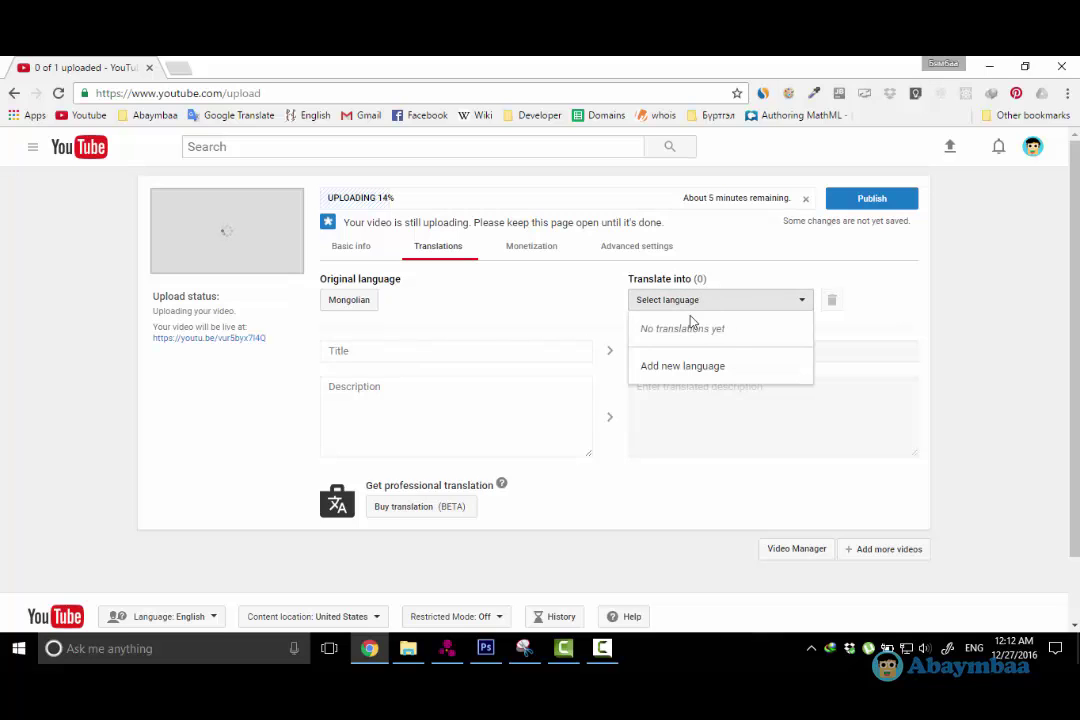
left_click(551, 306)
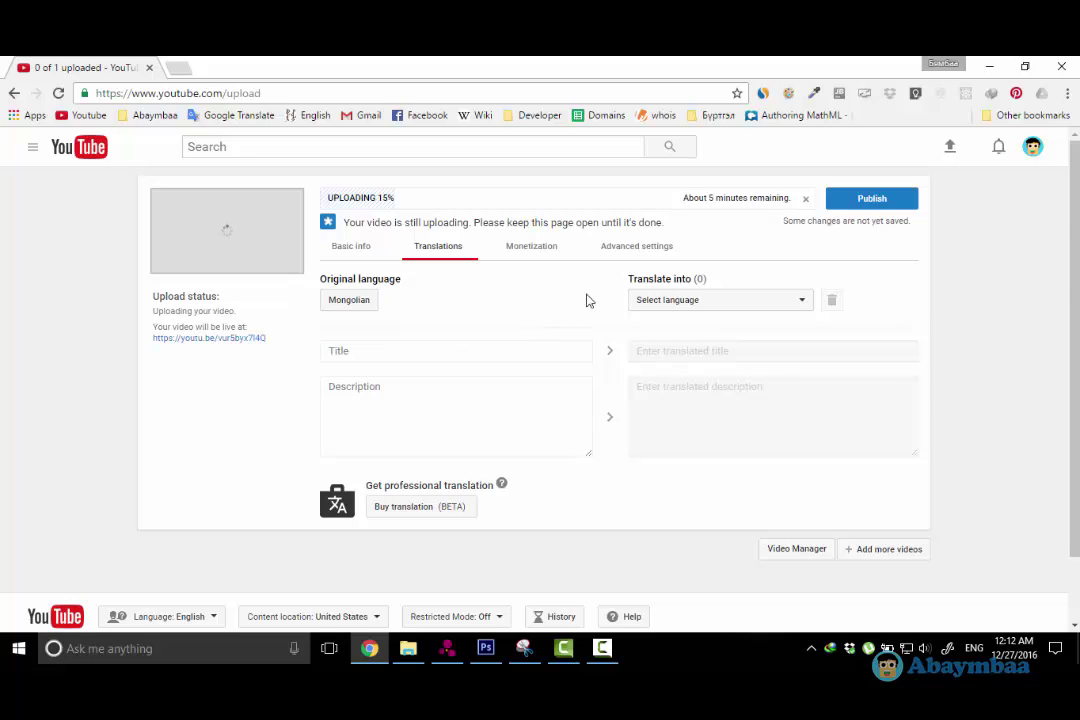
left_click(533, 259)
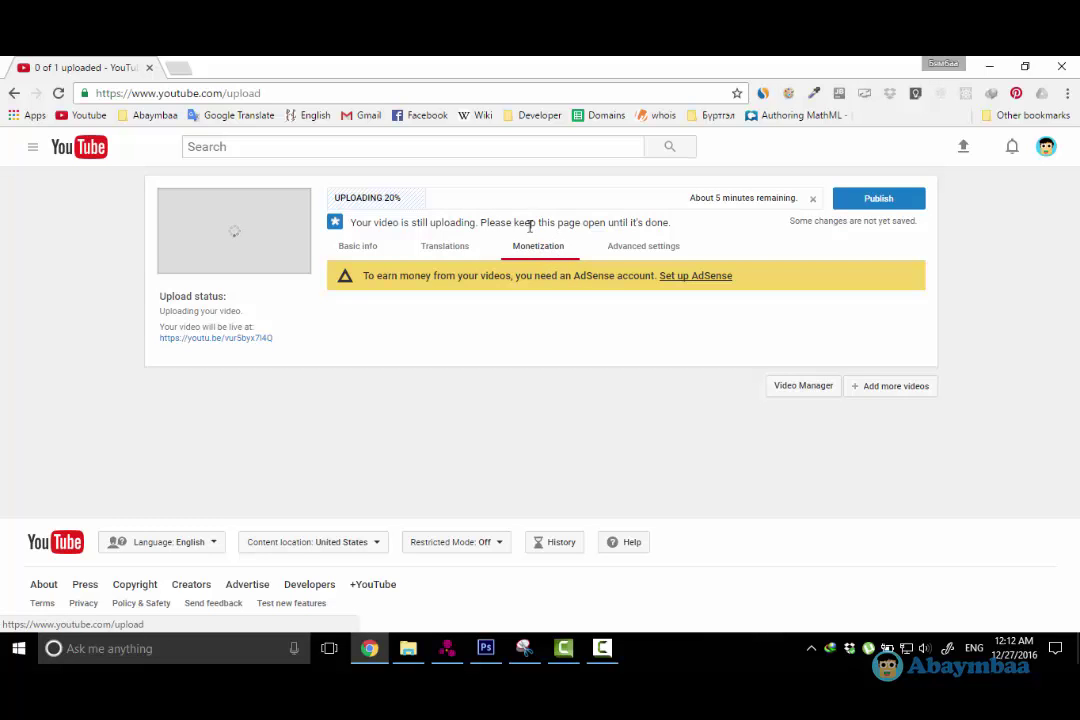
- Set the recording date in the video's advanced settings to today's date, December 27, 2016
left_click(641, 245)
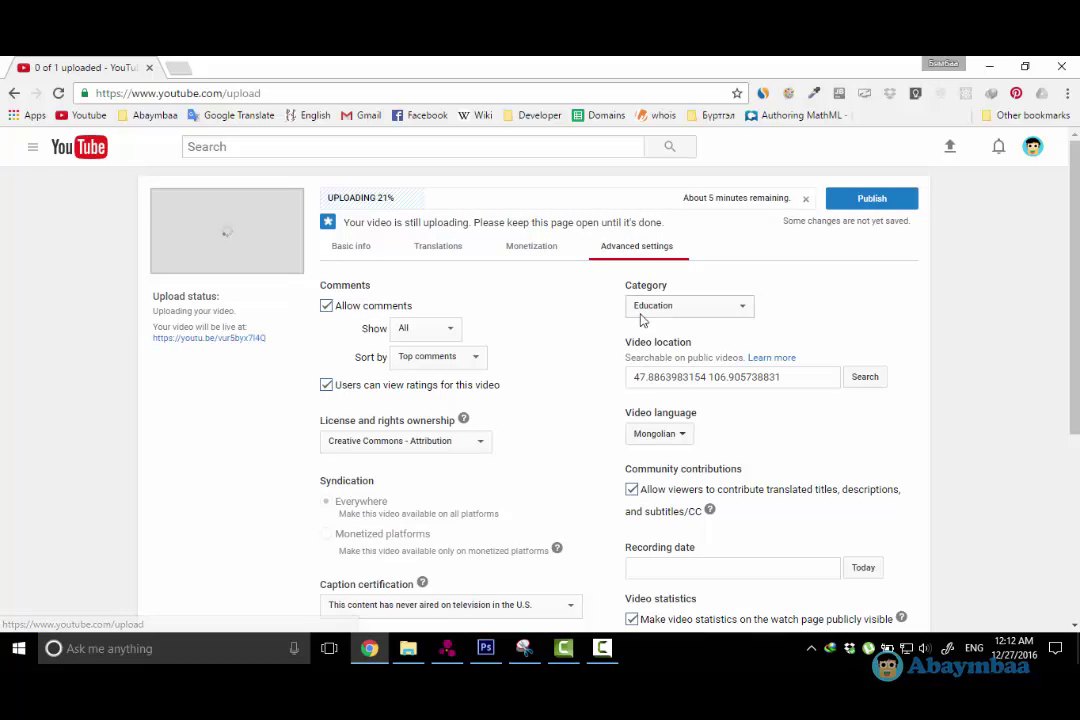
scroll(595, 451, "down", 3)
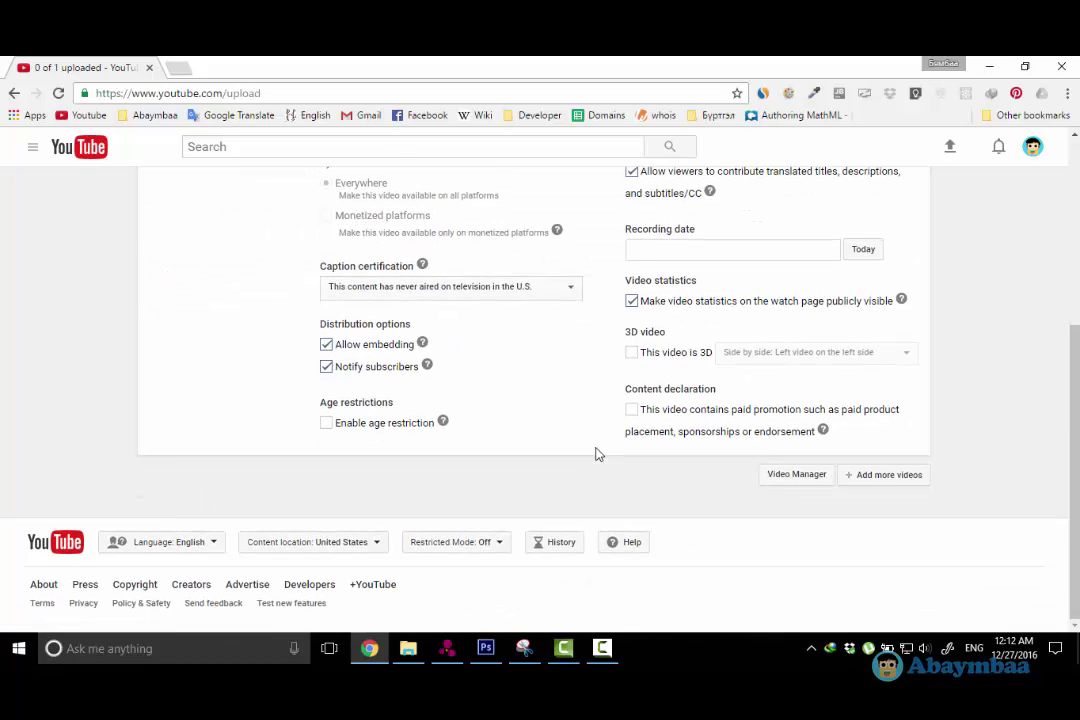
scroll(595, 454, "up", 3)
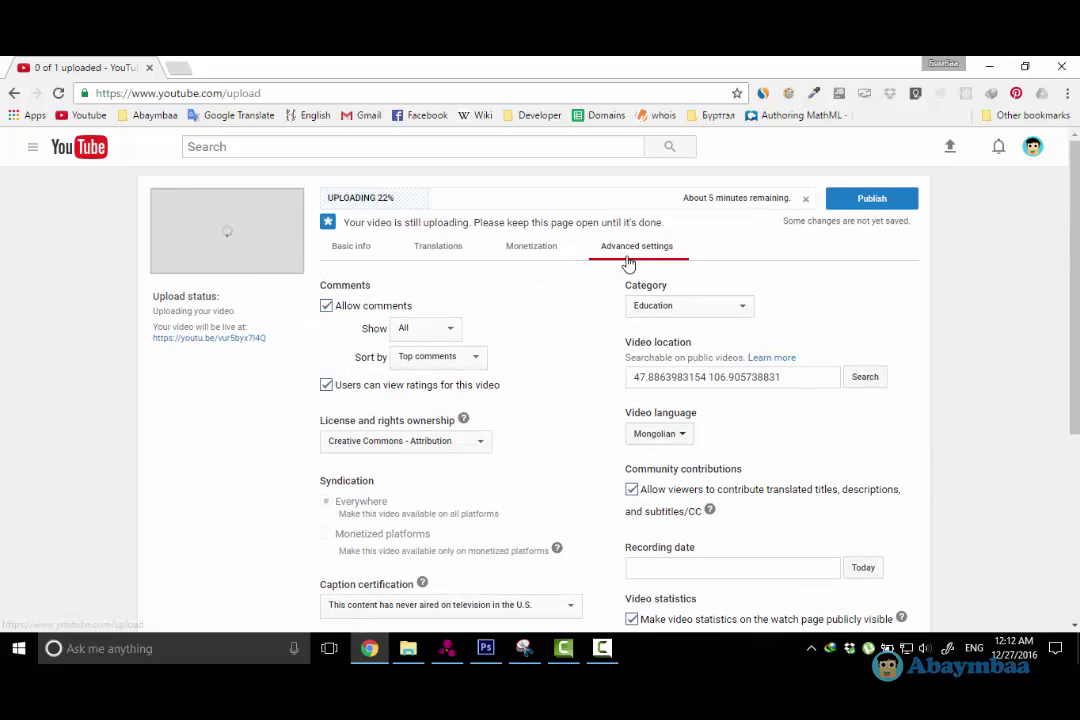
left_click(695, 310)
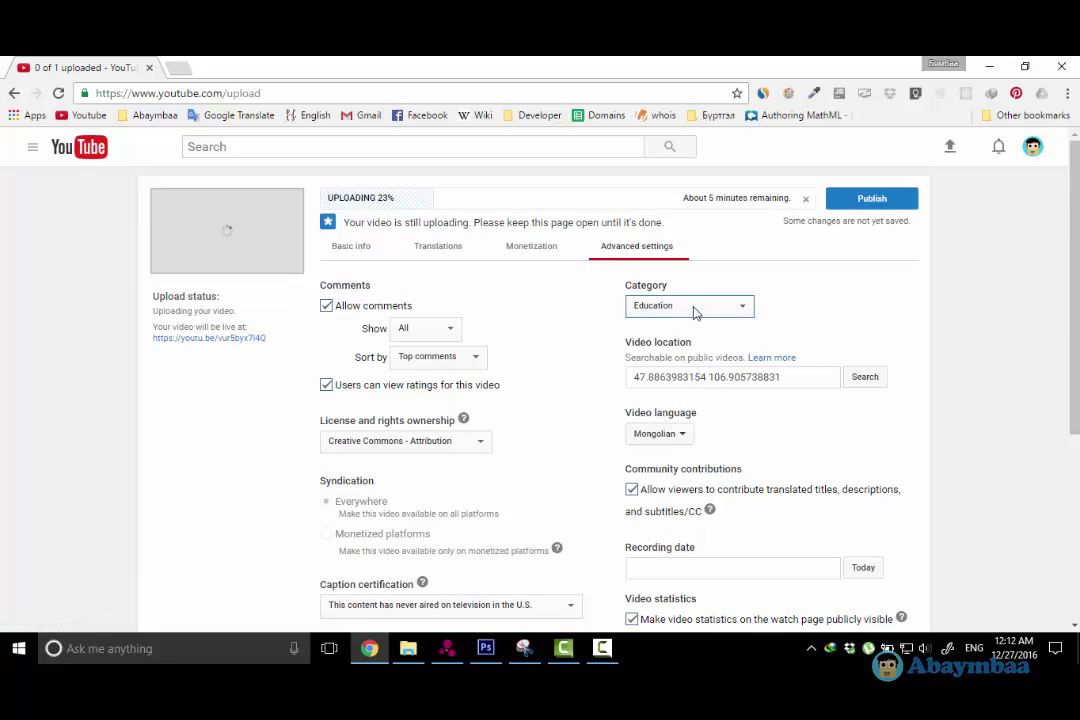
left_click_drag(828, 377, 620, 378)
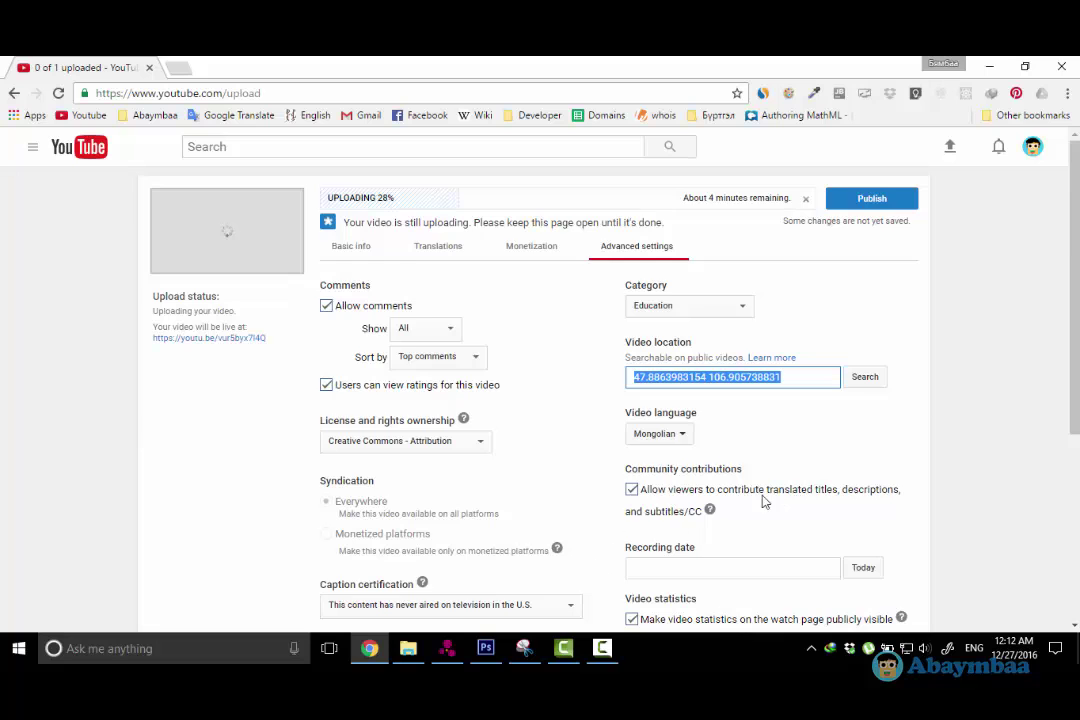
scroll(765, 501, "down", 1)
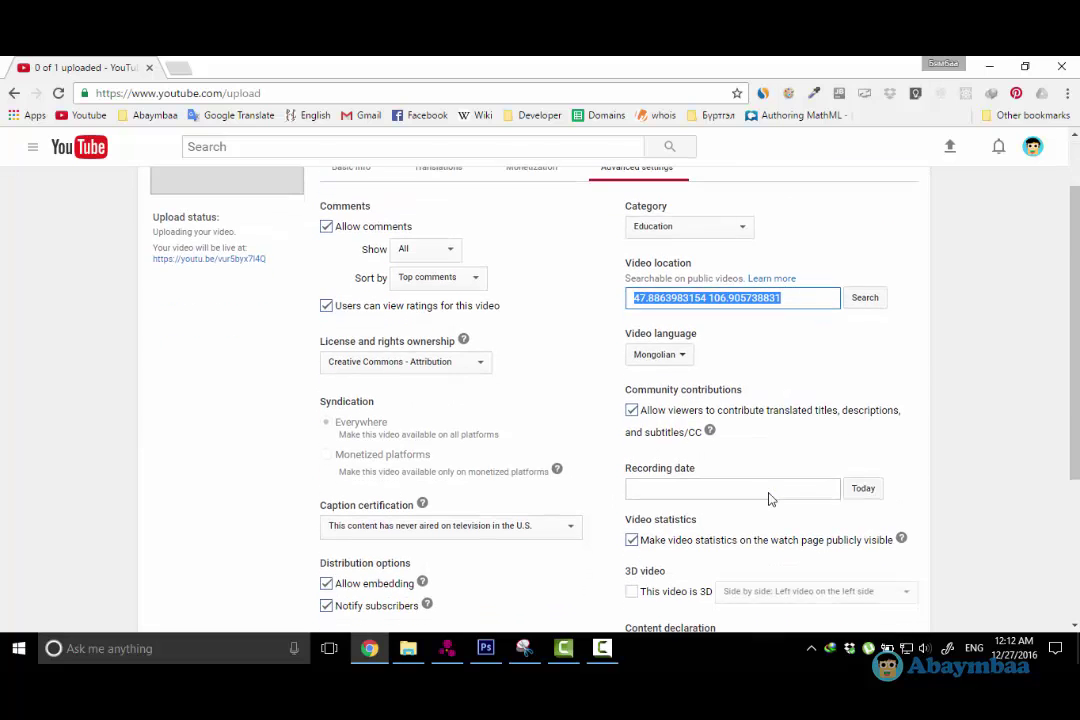
left_click(868, 490)
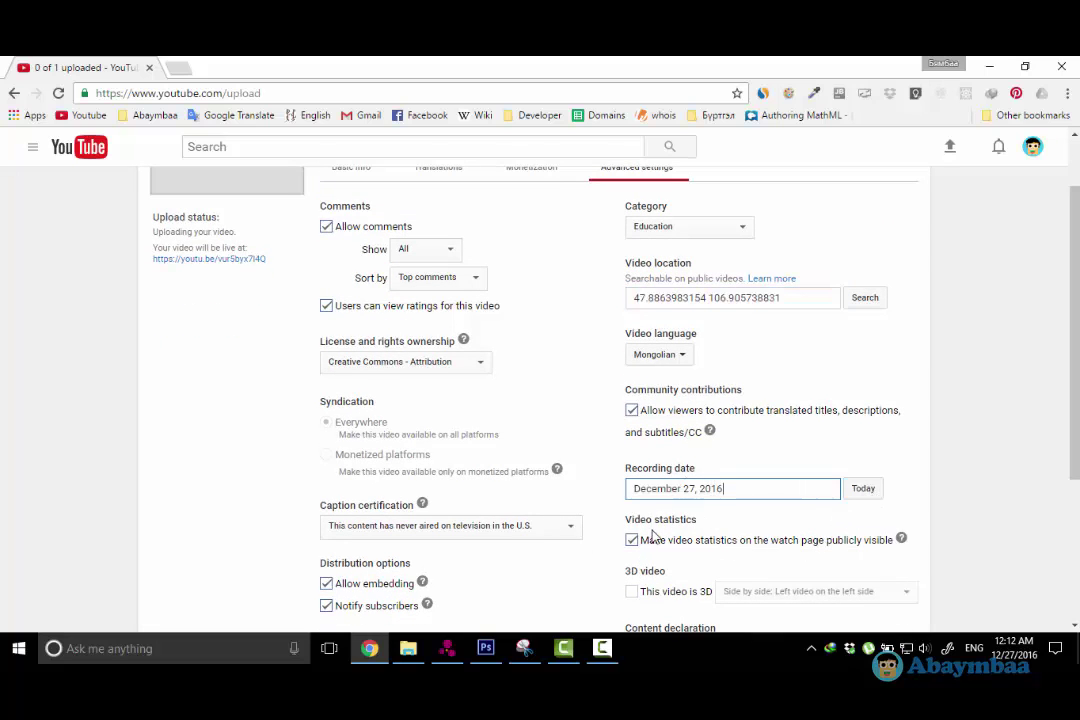
- Set the comments to show All sorted by Top comments, and choose the Creative Commons - Attribution license
scroll(515, 513, "down", 2)
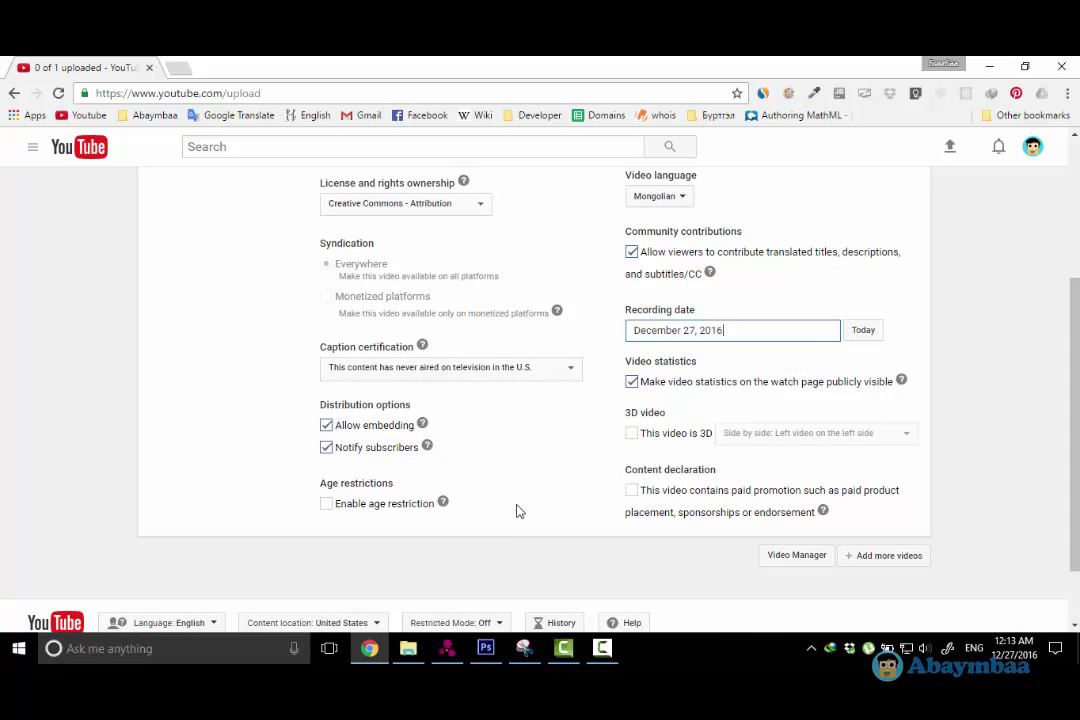
scroll(525, 506, "up", 3)
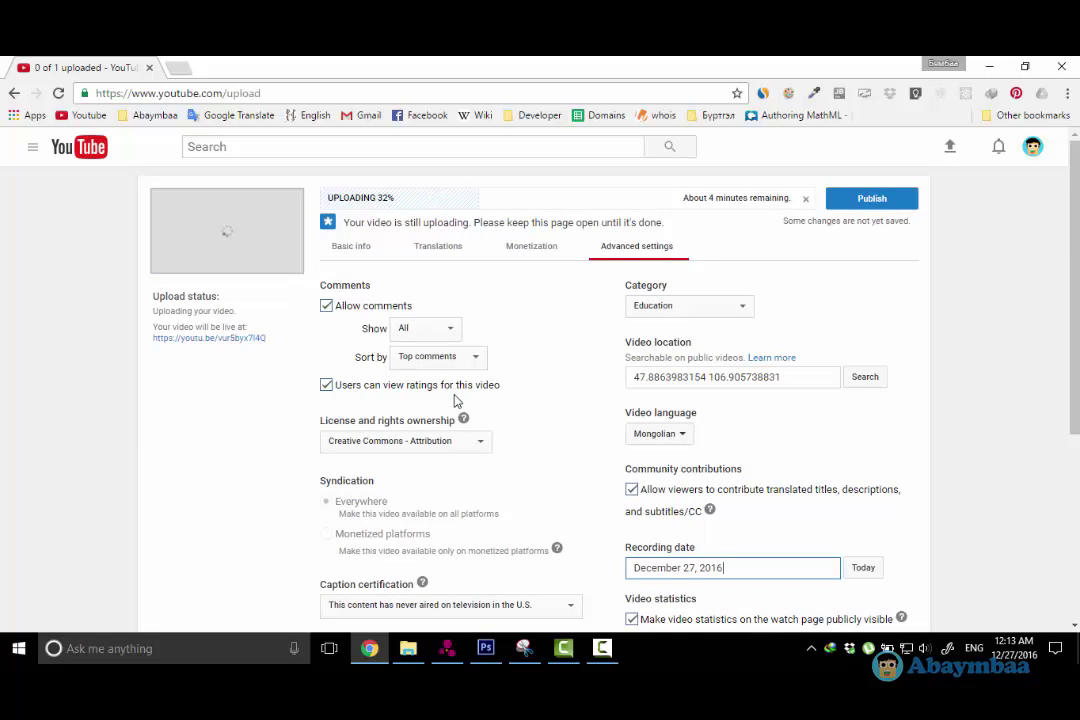
left_click(440, 330)
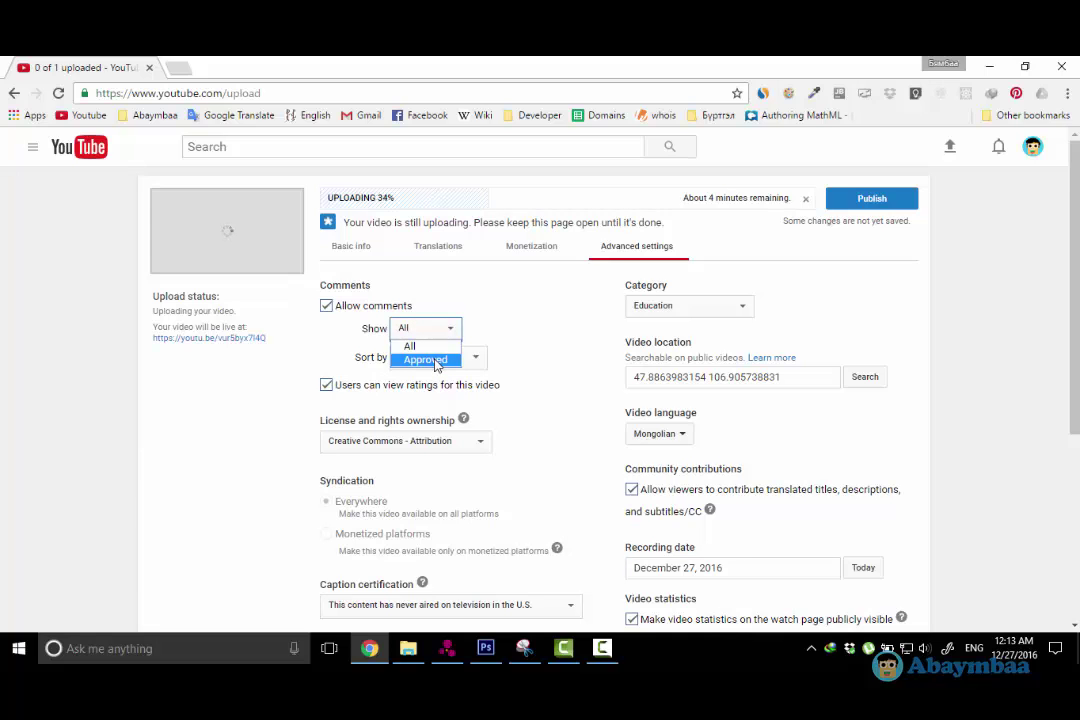
left_click(429, 346)
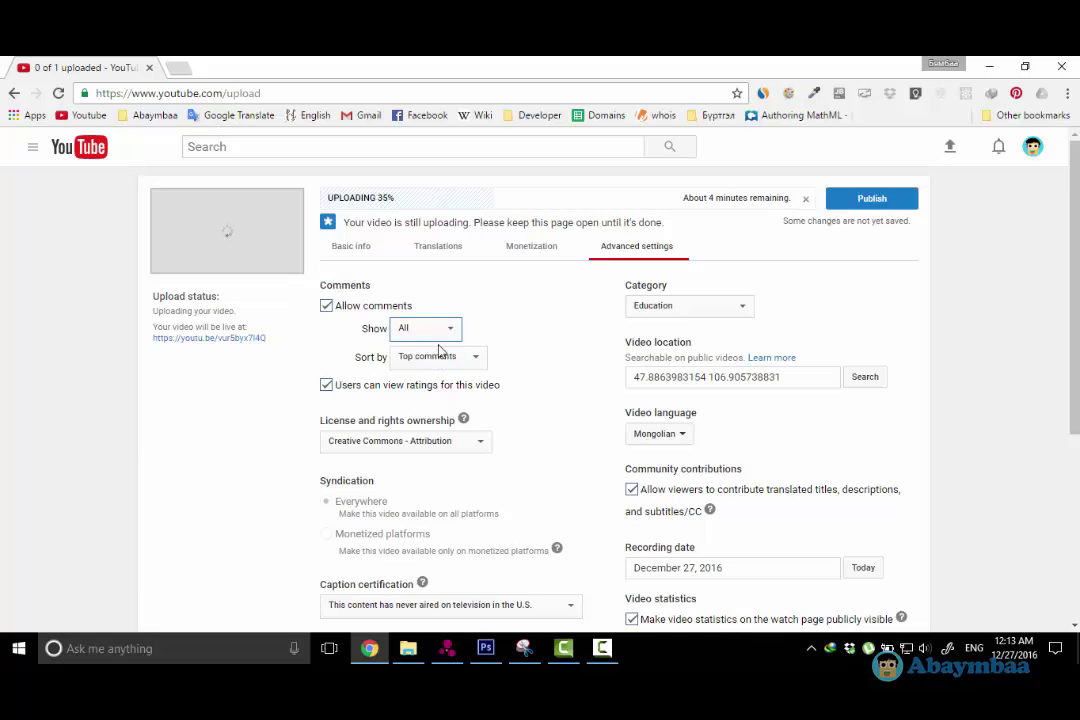
left_click(457, 358)
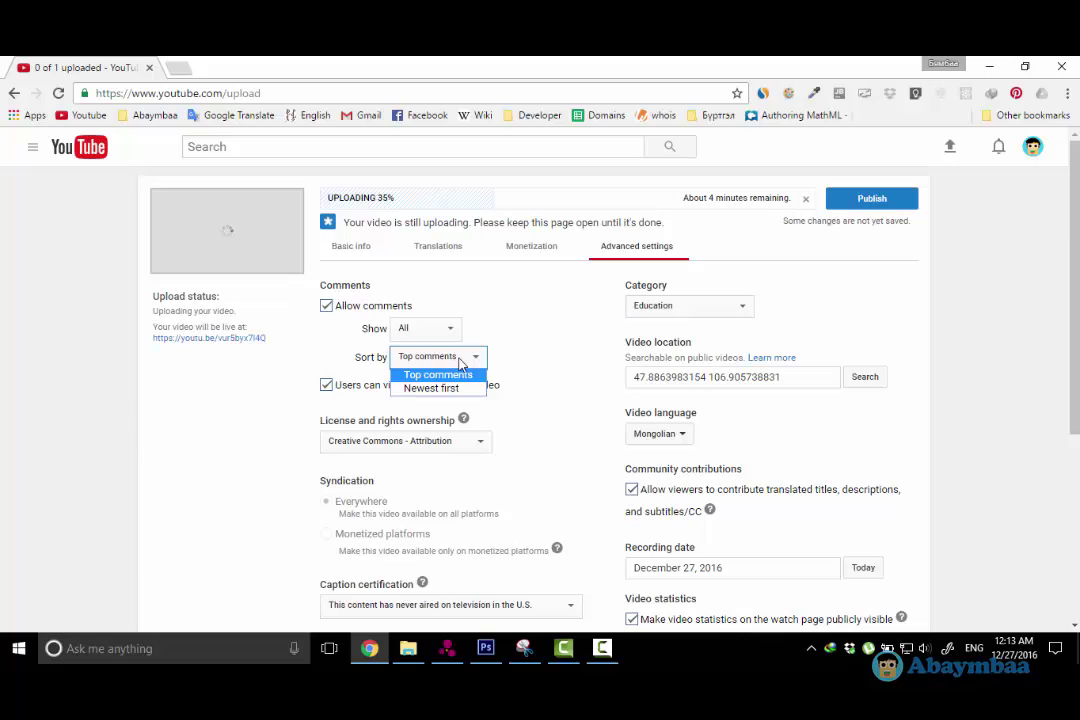
left_click(476, 357)
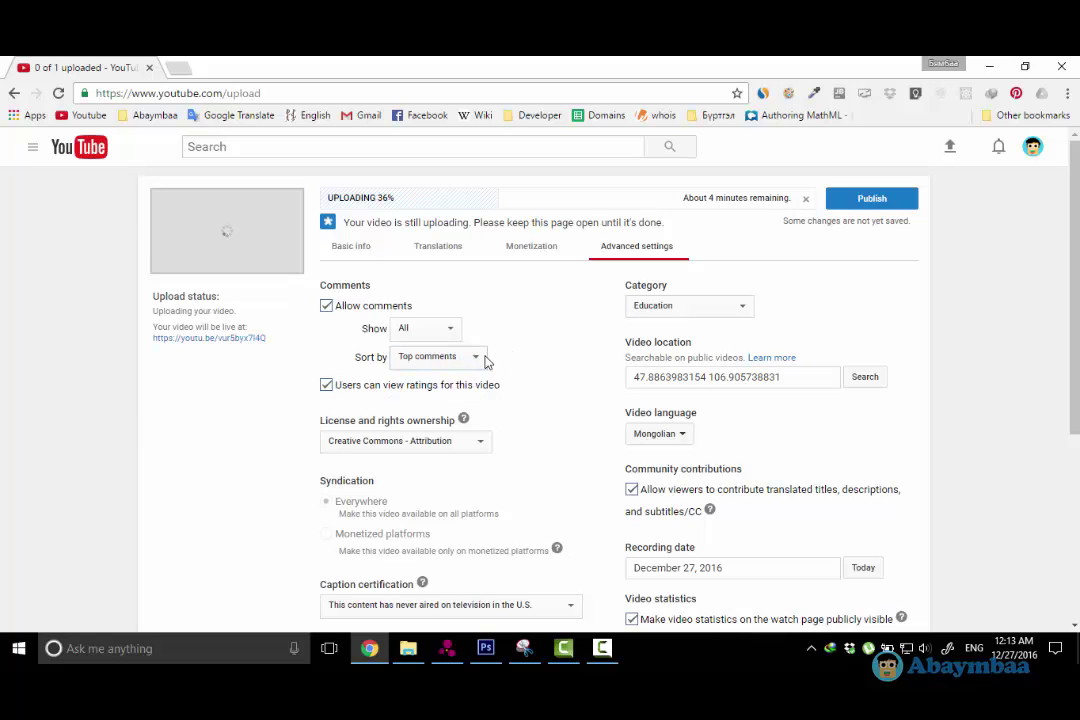
left_click(480, 359)
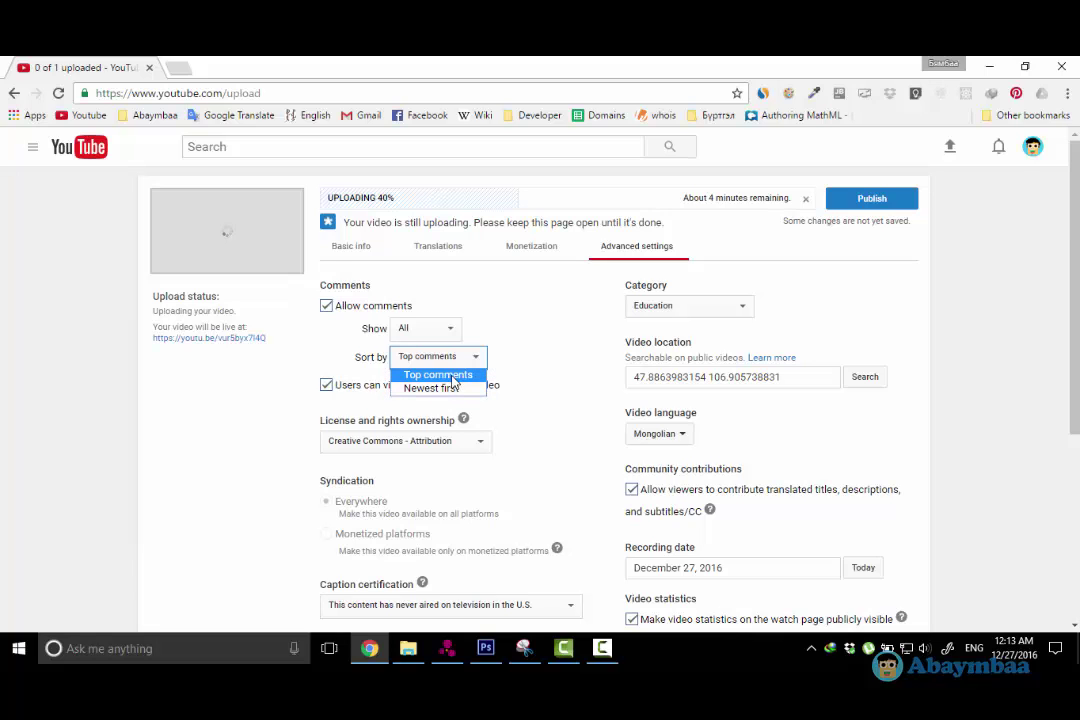
left_click(452, 378)
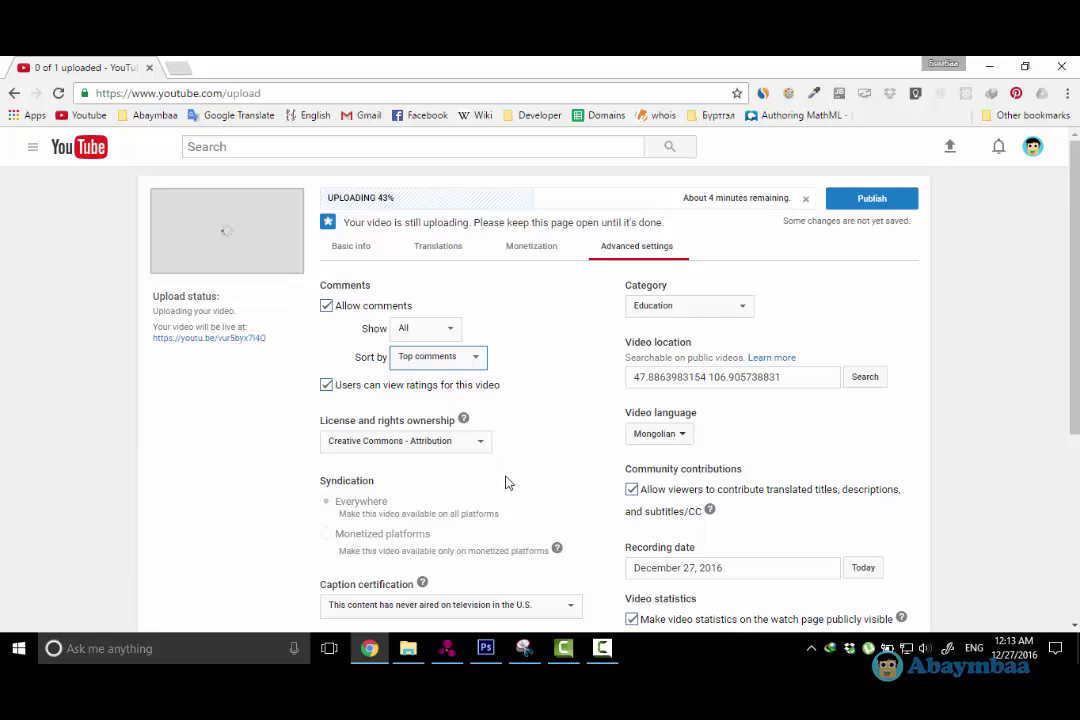
left_click(474, 446)
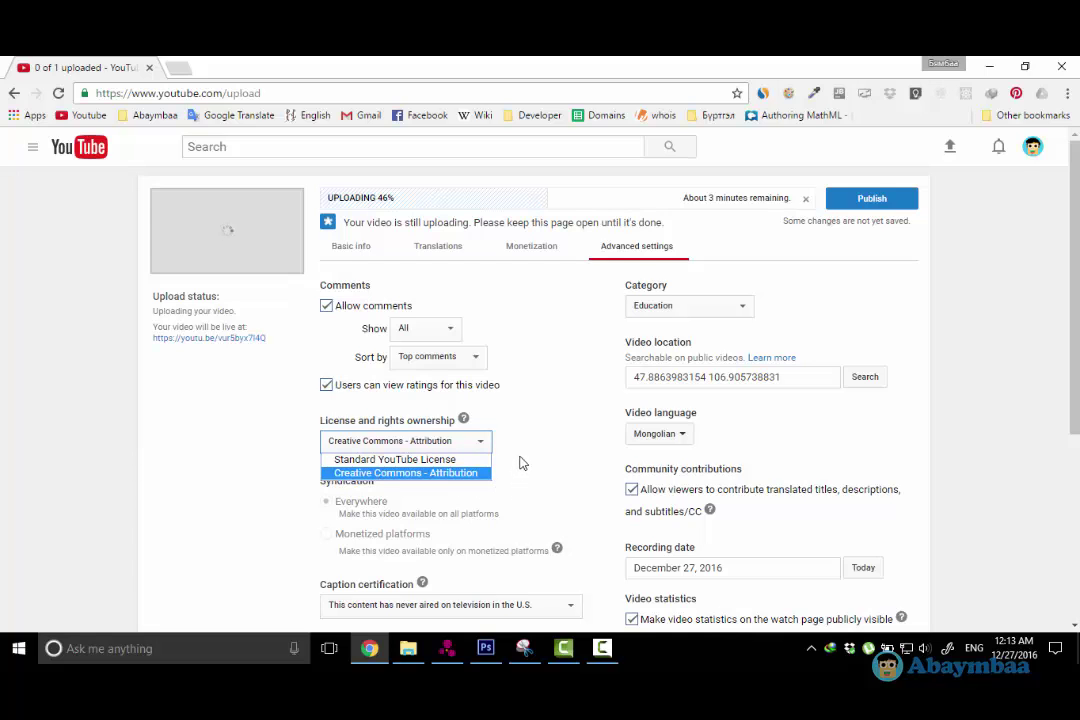
left_click(416, 477)
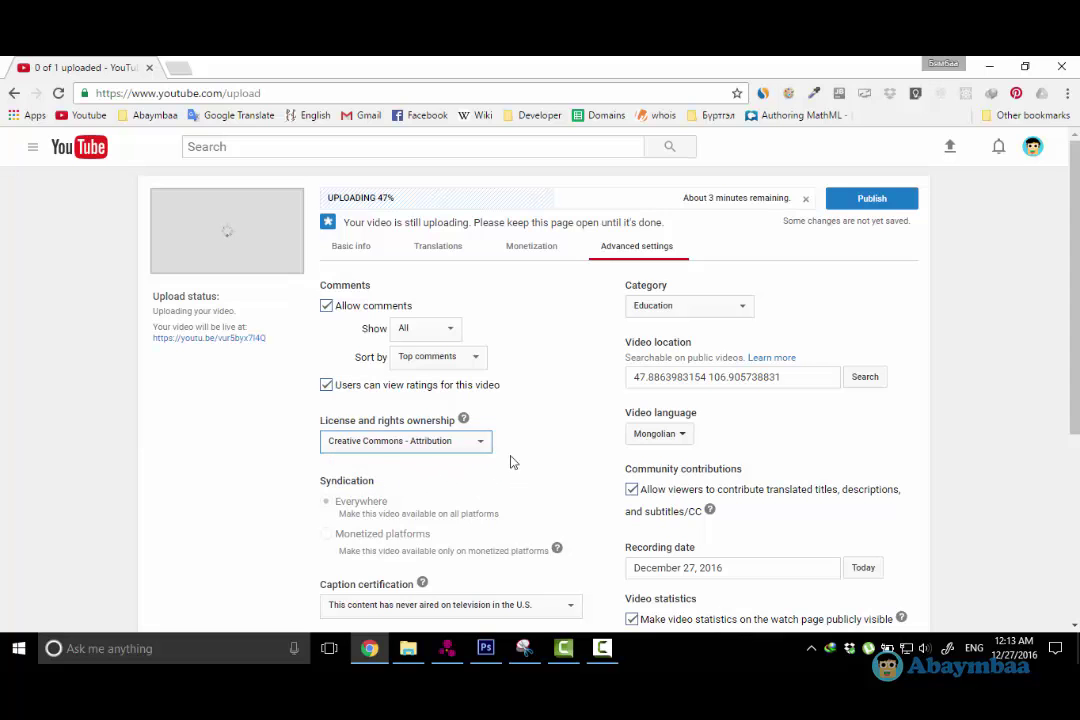
- Try out the age restriction option in the advanced settings and read its explanation
left_click(543, 449)
scroll(530, 455, "down", 2)
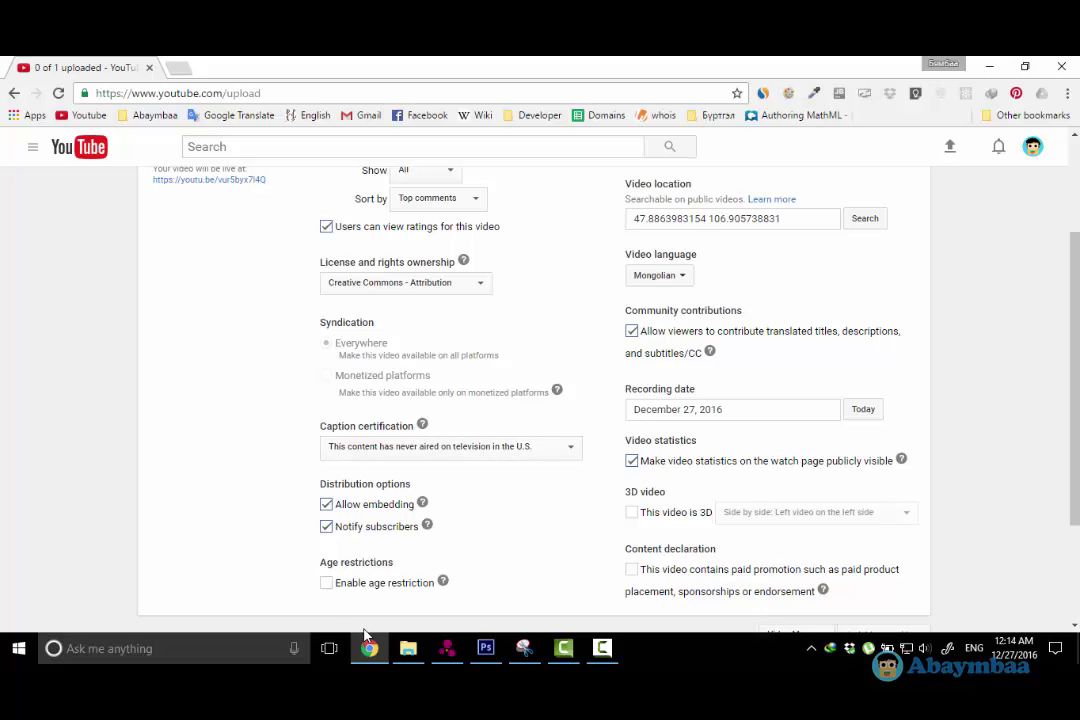
left_click(327, 583)
scroll(365, 487, "down", 3)
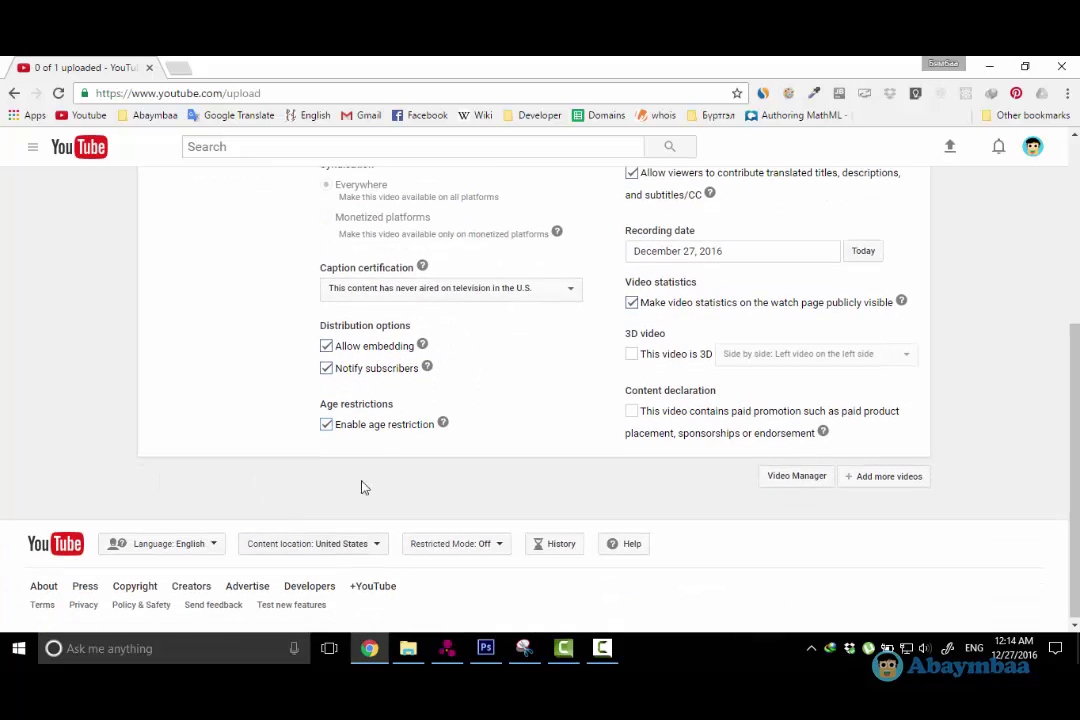
left_click(443, 425)
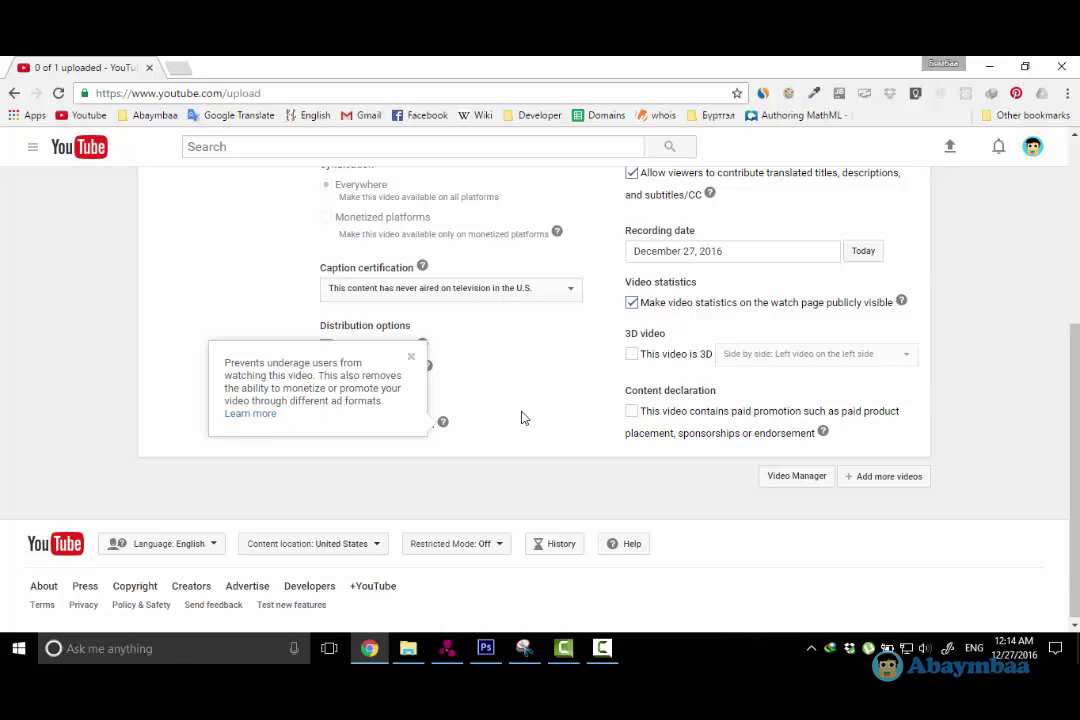
left_click(270, 445)
left_click(328, 426)
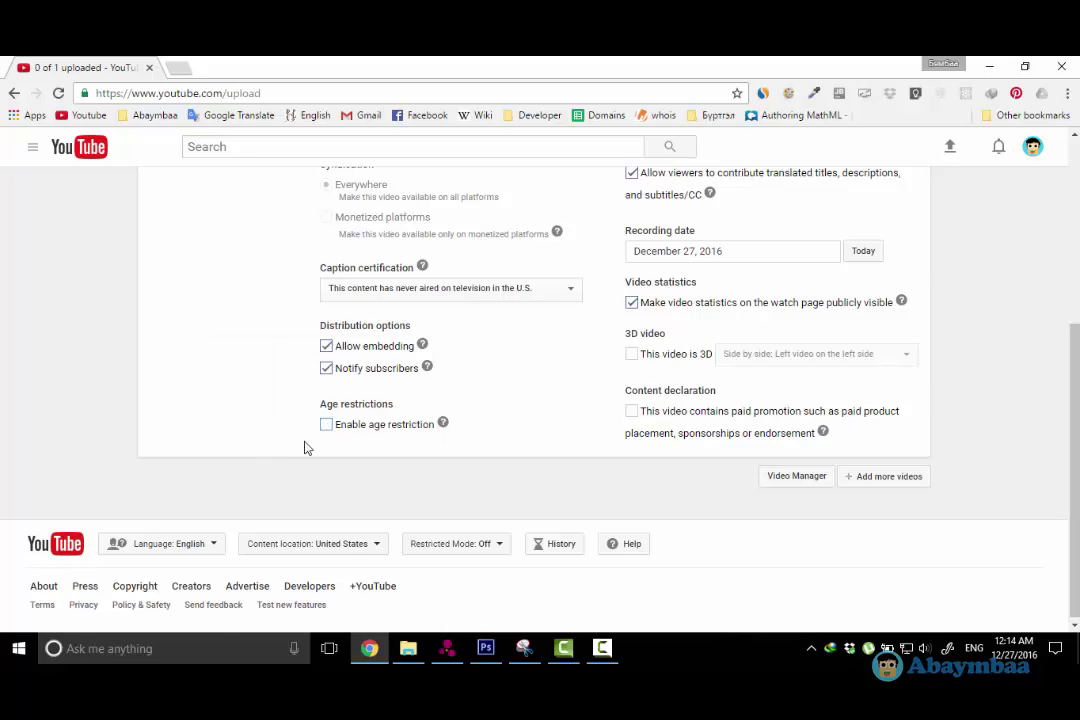
scroll(280, 465, "up", 3)
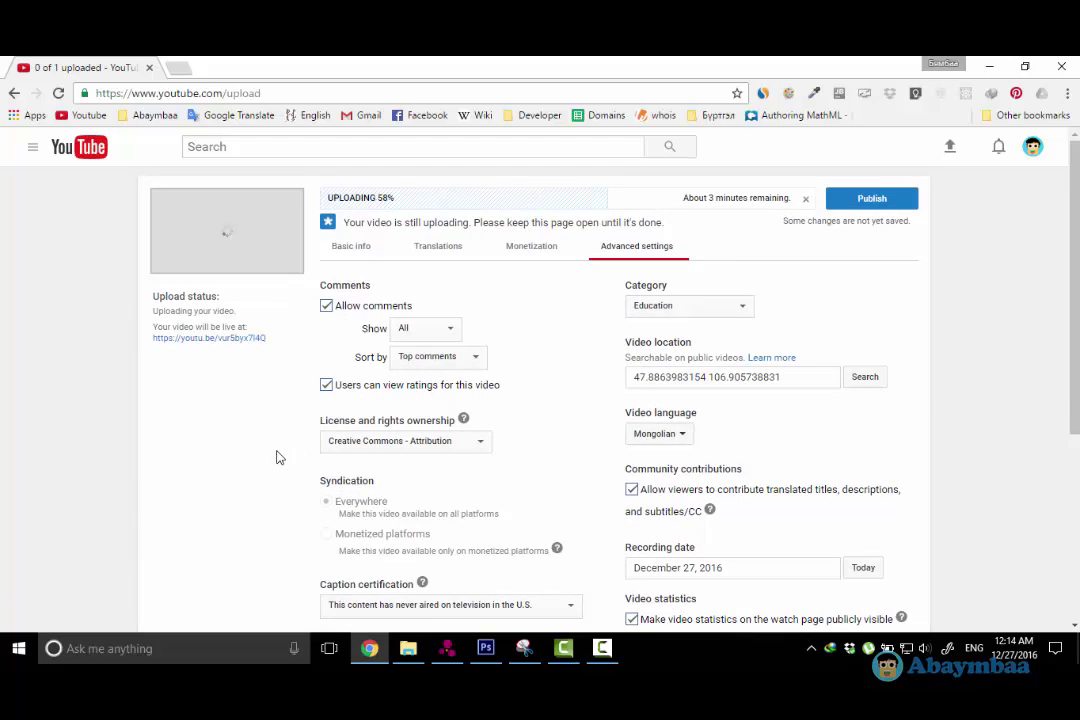
- Try the Scheduled, Private and Unlisted privacy options in the video's basic info, and return it to Public
left_click(345, 249)
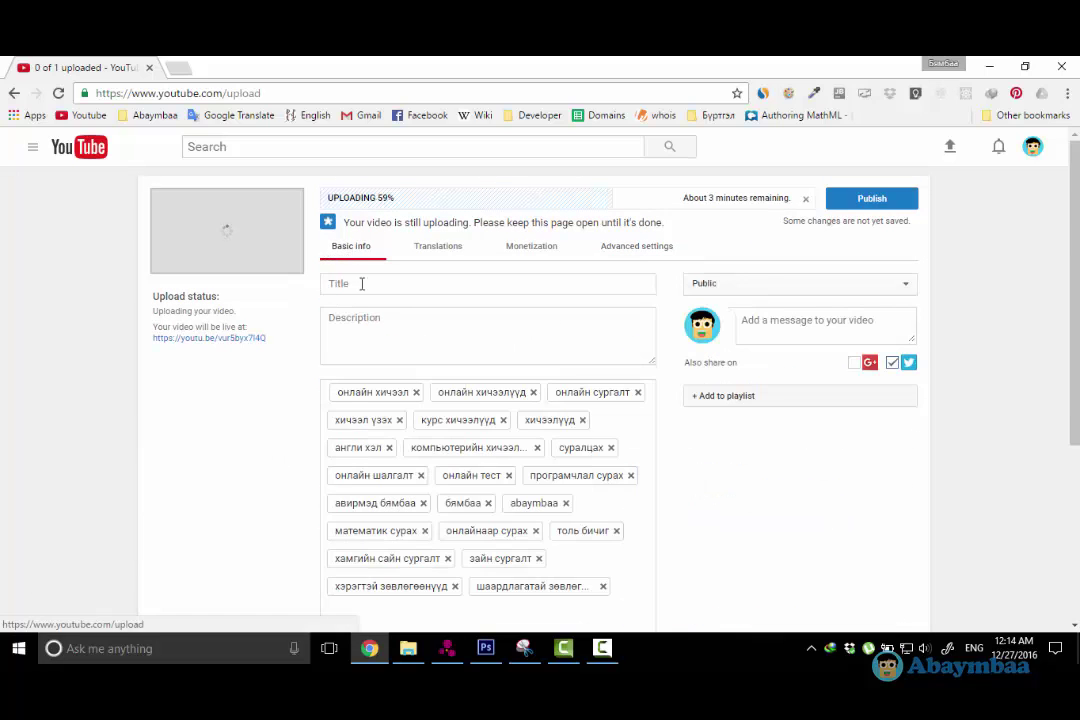
left_click(788, 283)
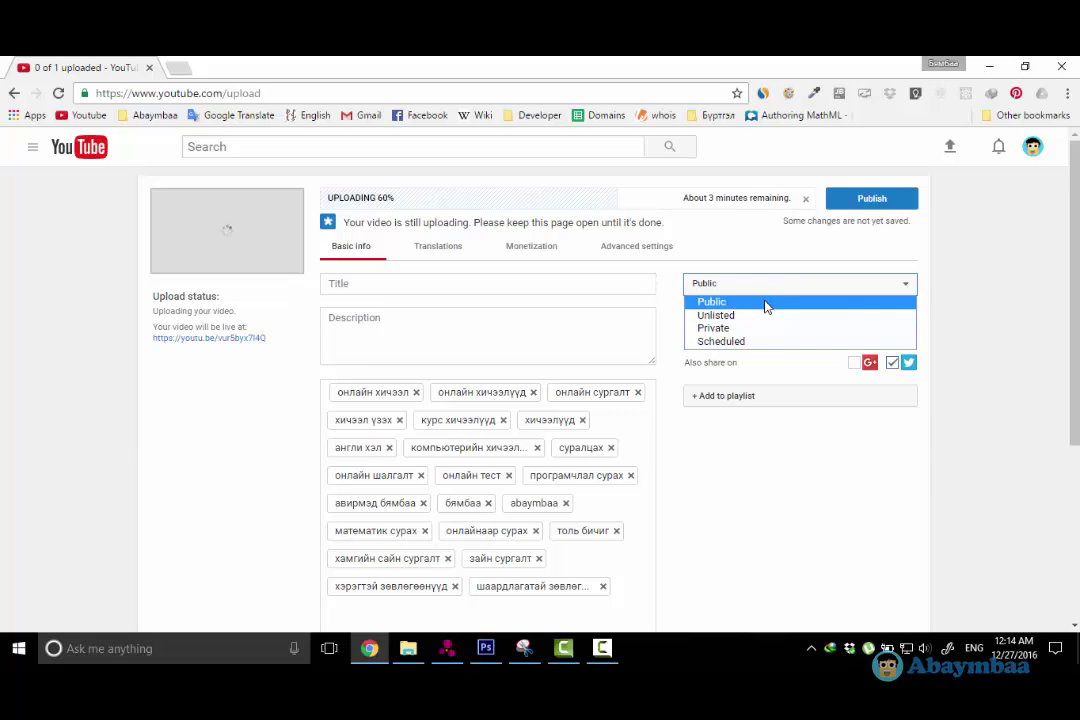
left_click(766, 303)
left_click(781, 285)
left_click(765, 341)
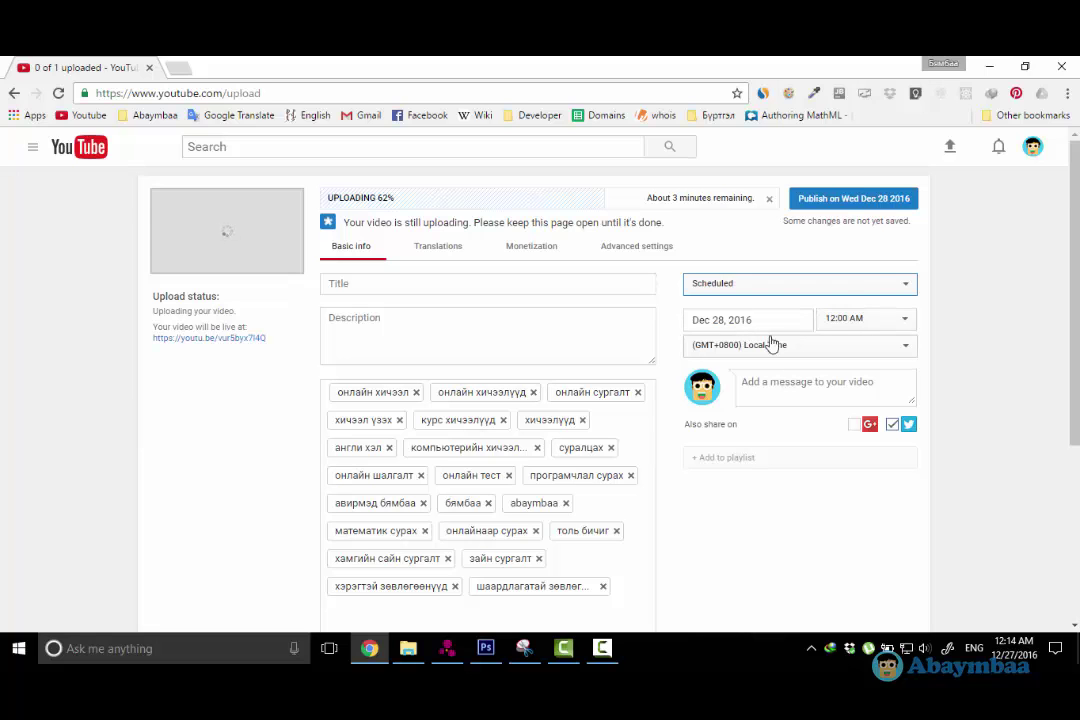
left_click(815, 283)
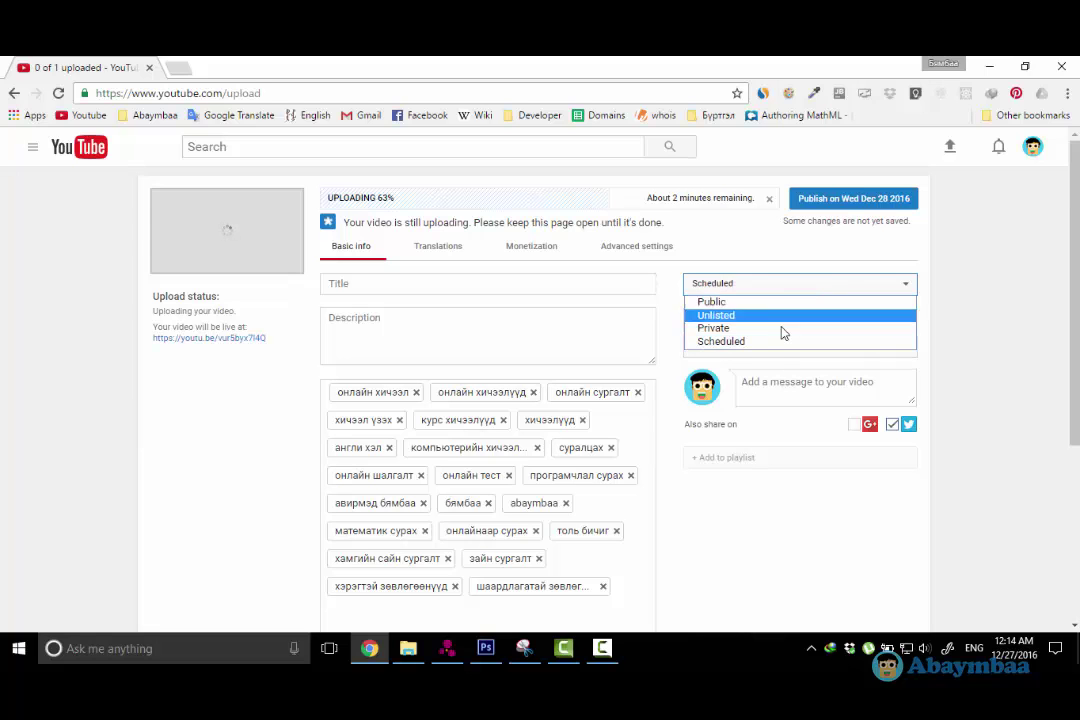
left_click(783, 329)
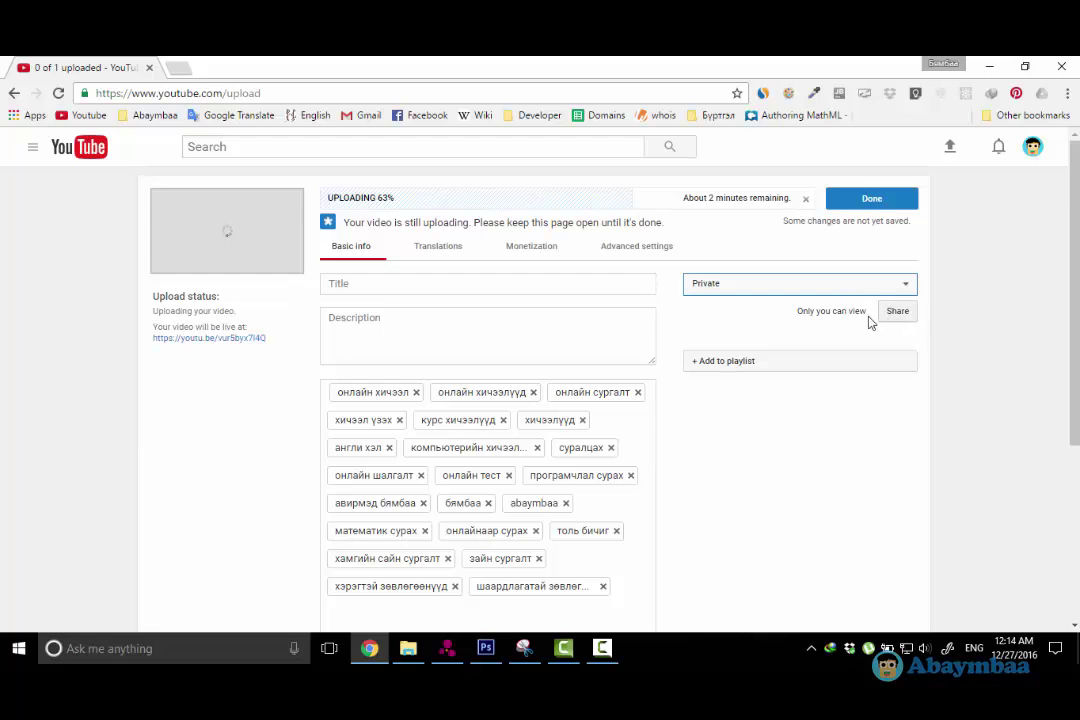
left_click(841, 286)
left_click(792, 316)
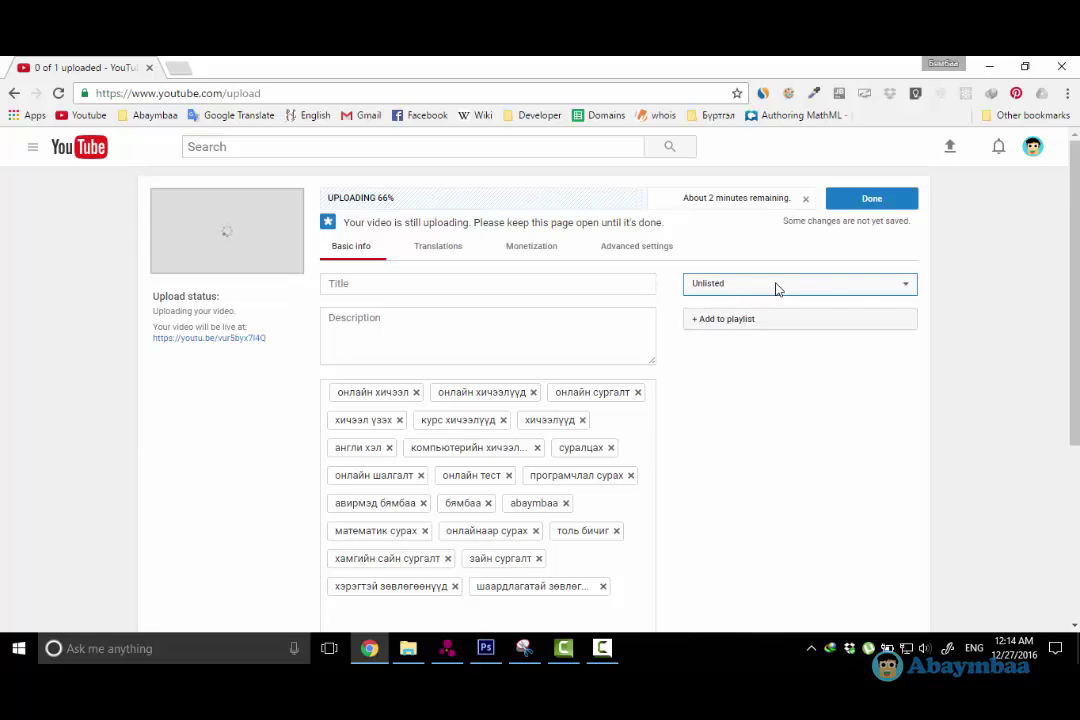
left_click(776, 288)
left_click(752, 303)
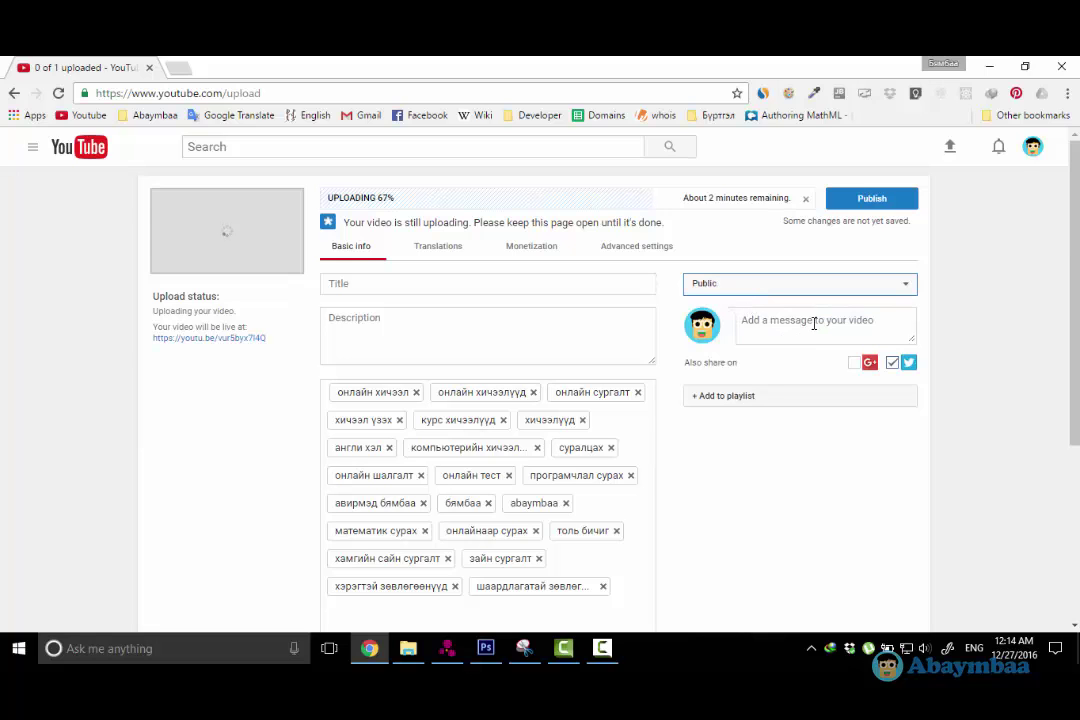
- Add the video to the playlists "Duolingo -ийн хичээлүүд" and "Испани хэл"
left_click(737, 400)
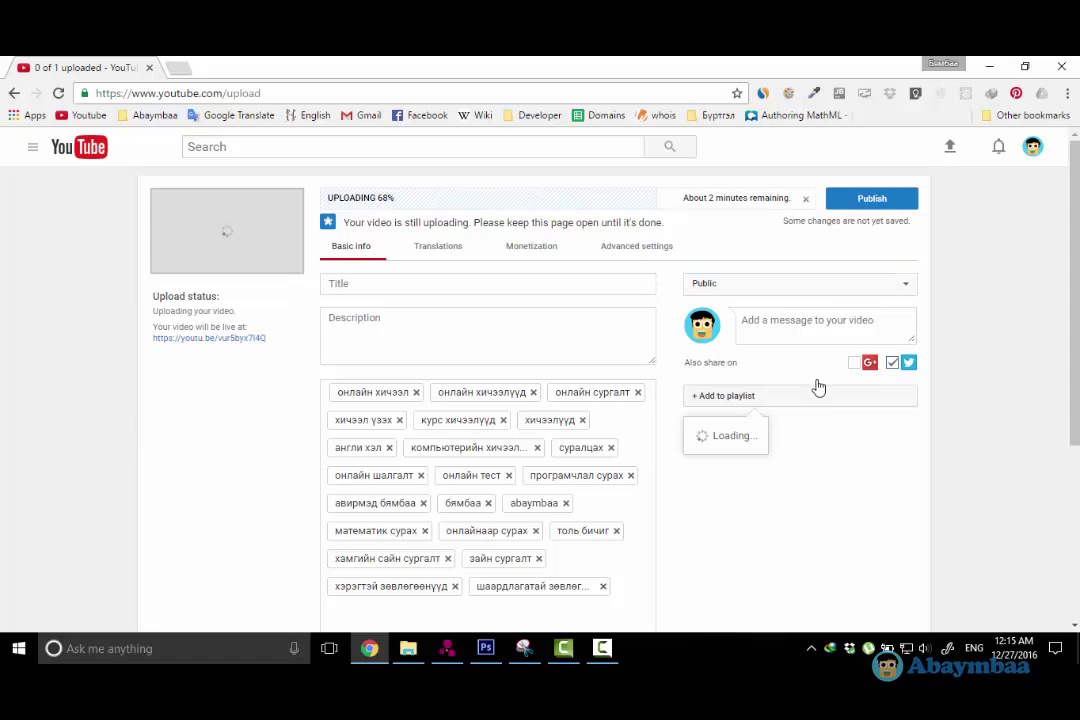
scroll(828, 395, "down", 1)
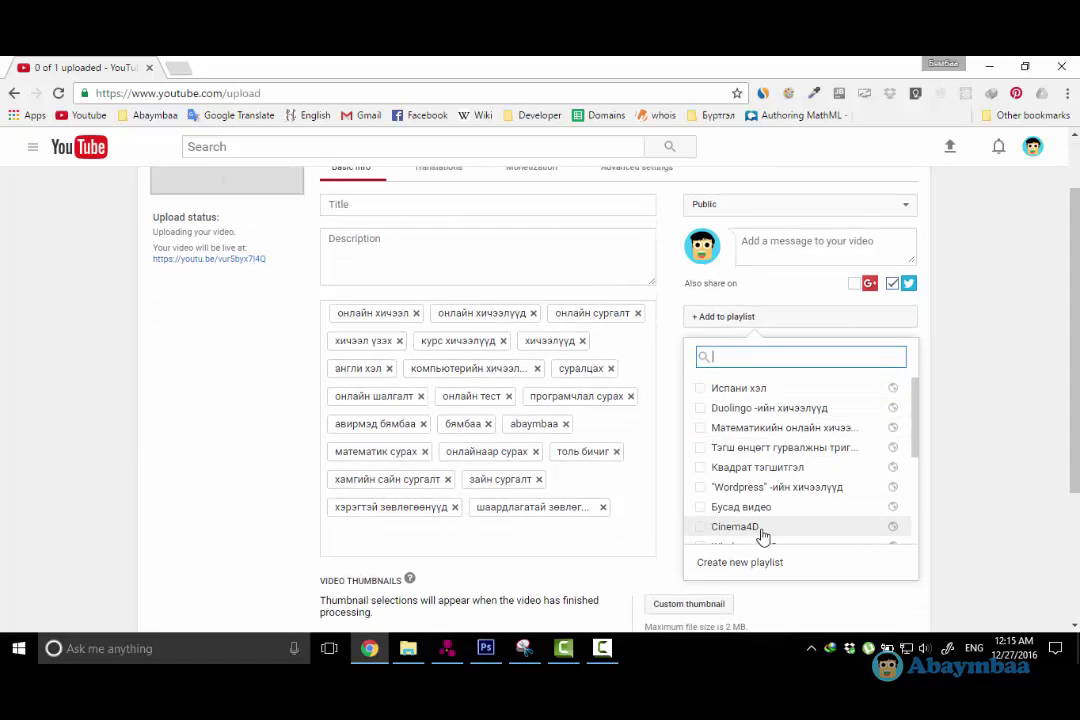
scroll(240, 460, "up", 1)
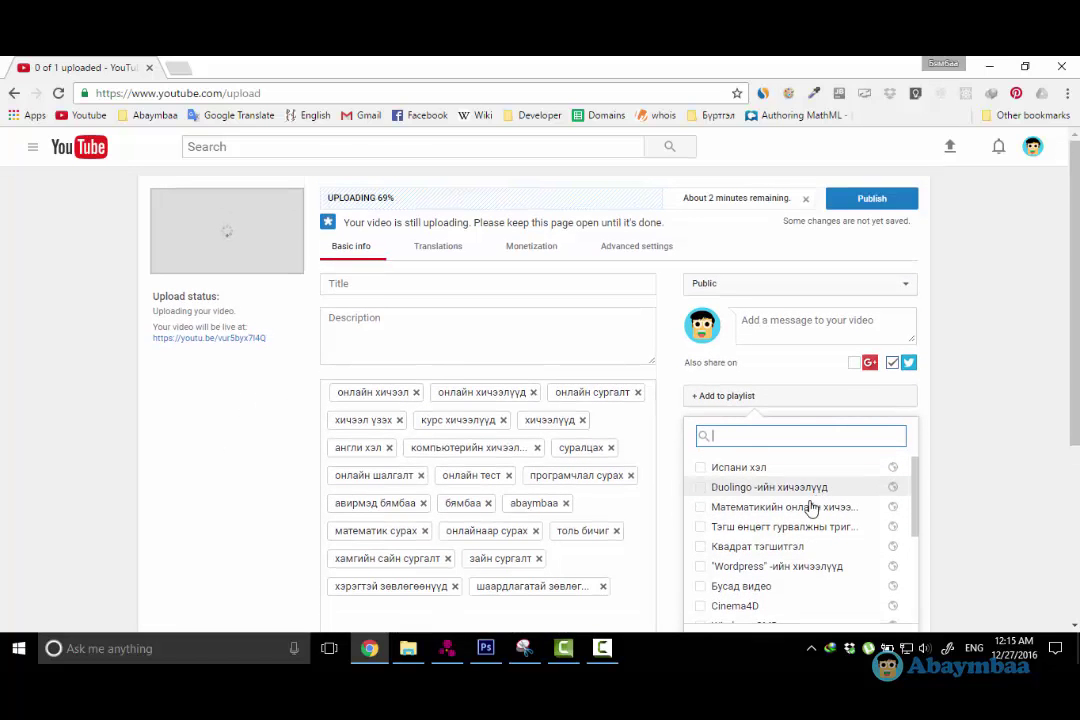
left_click(700, 487)
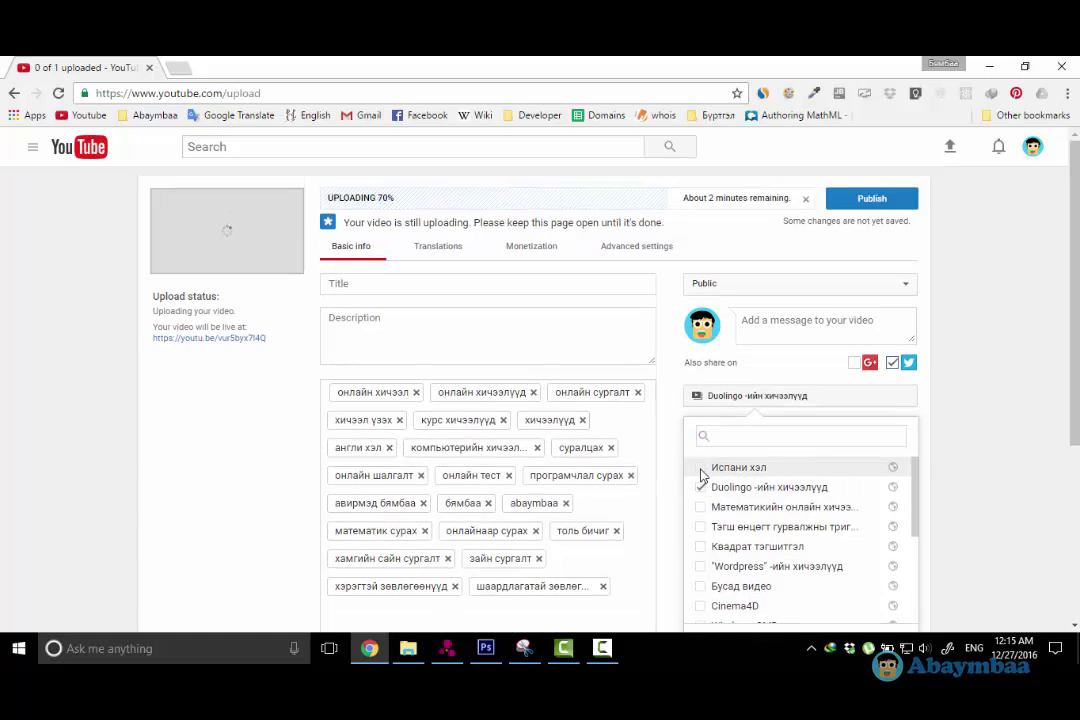
left_click(701, 470)
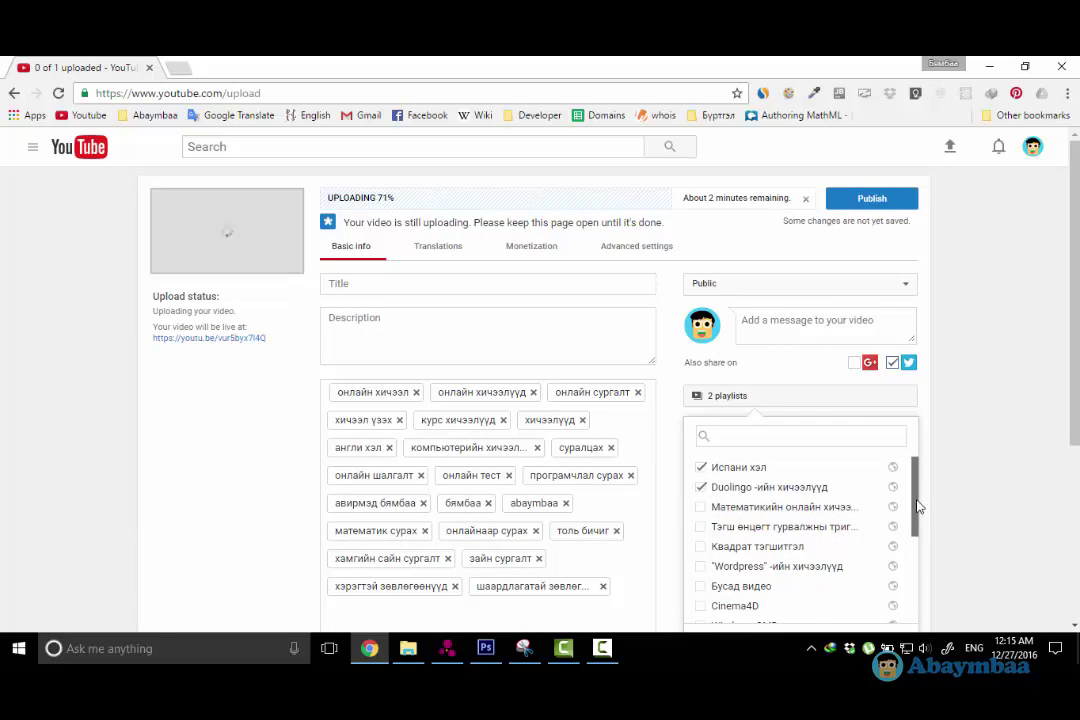
left_click_drag(918, 507, 922, 460)
left_click(955, 436)
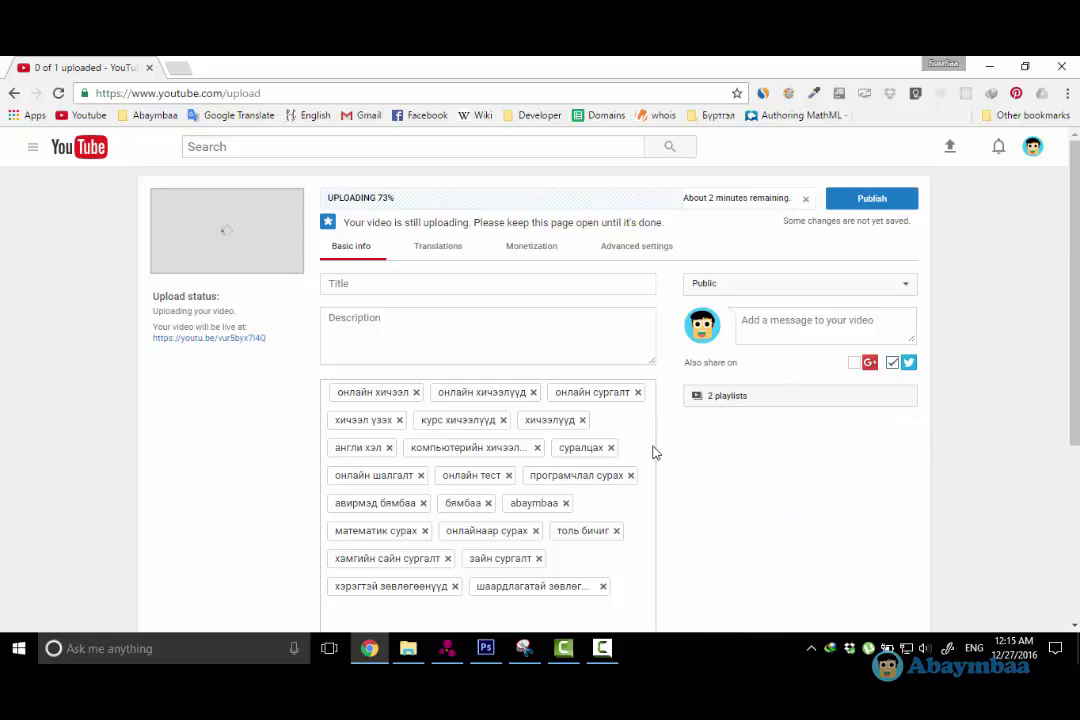
- Title the video "Испани хэлний хичээл - Байгал 3 дугаар хичээл | Онлайн хичээл", using the Mongolian Cyrillic keyboard
left_click(393, 282)
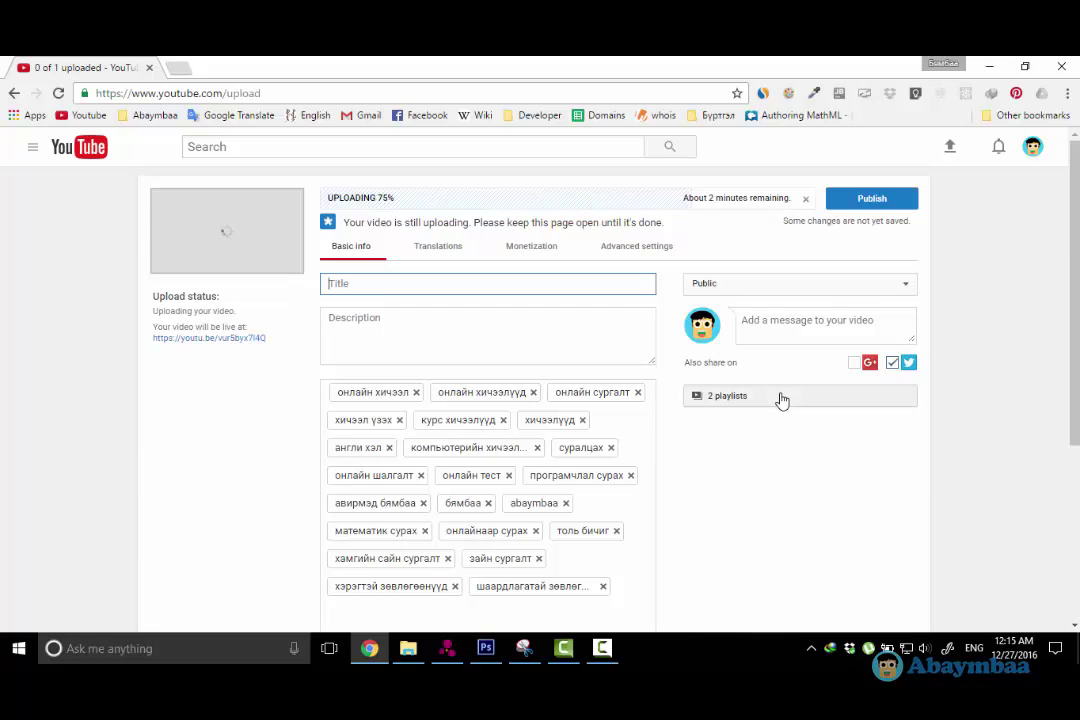
key("super+space")
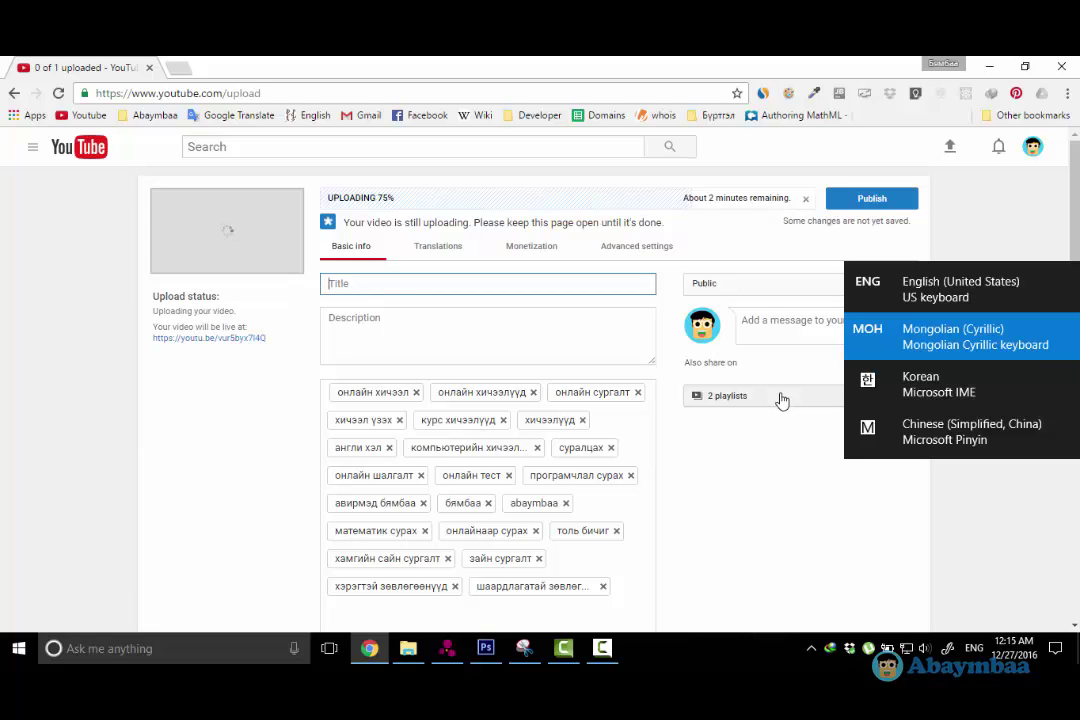
type("Испани ")
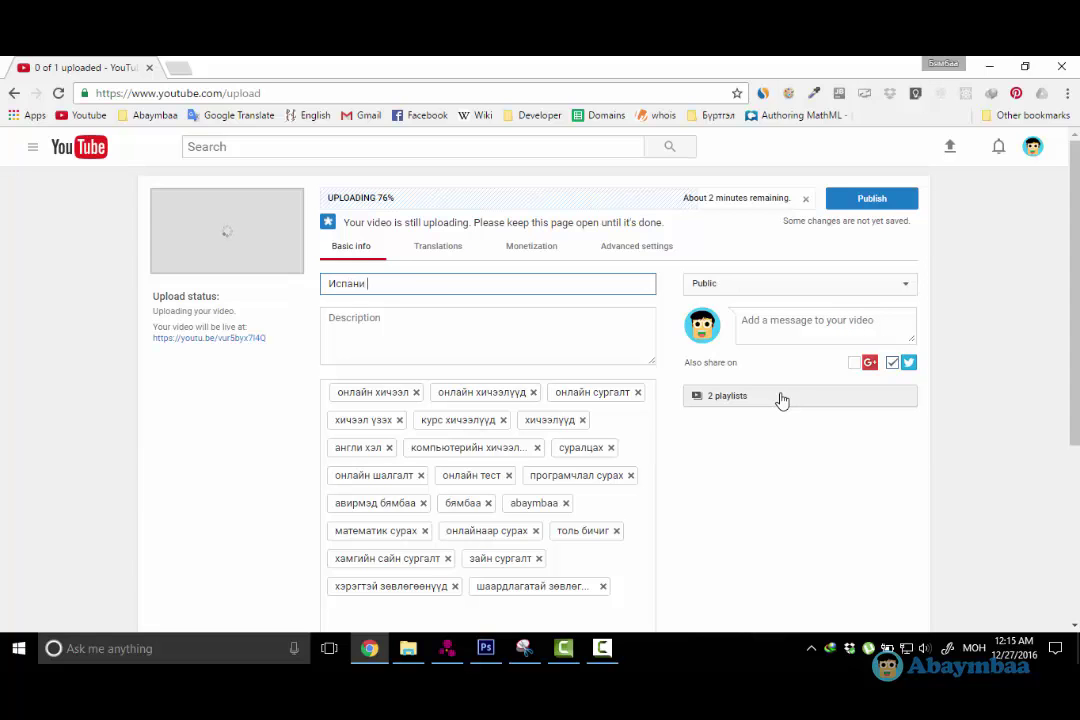
type("хэлний хичээл - Байгал 3 дугаар хичээл |")
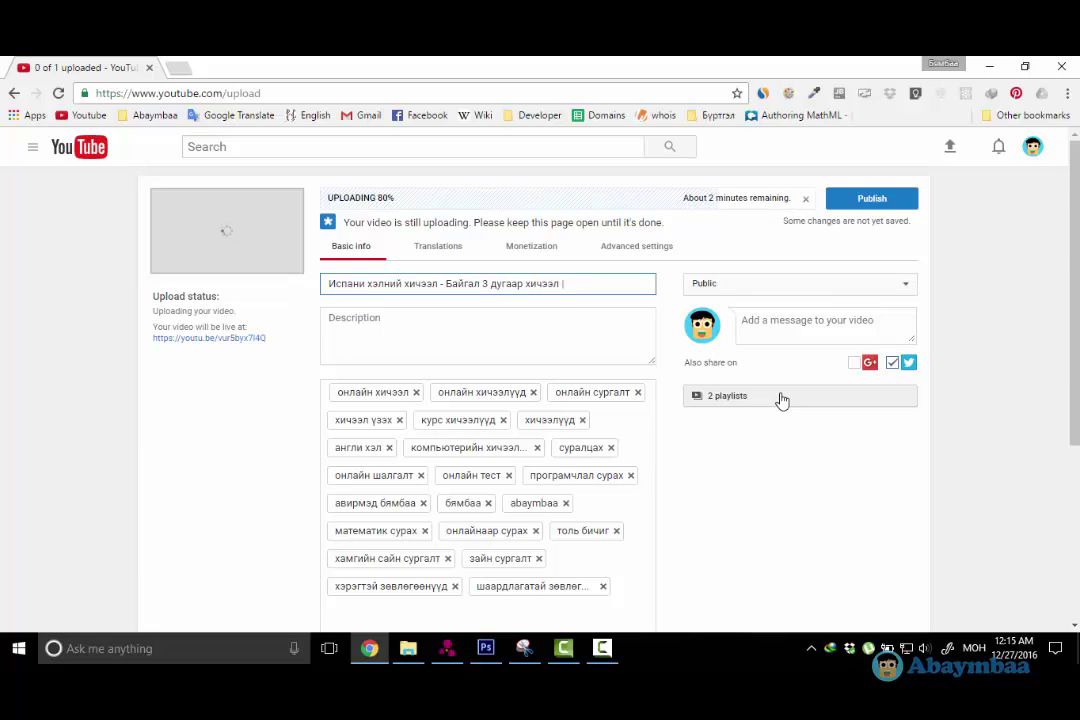
type("лайн хичээл")
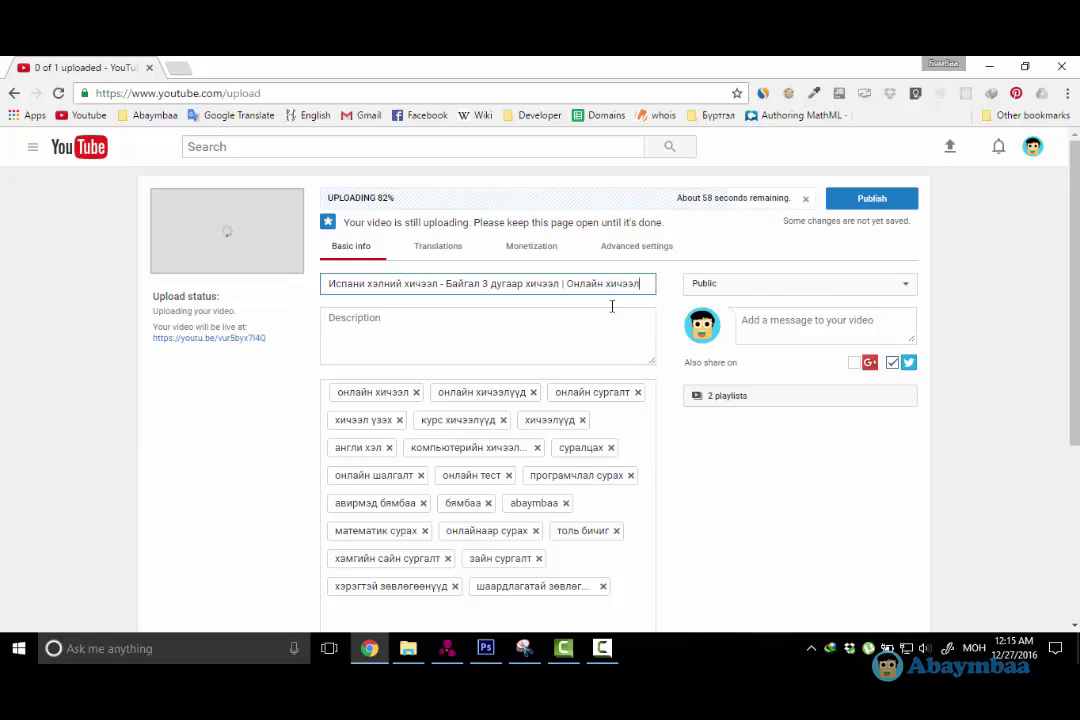
- Enter the video description "Duolingo.com сайтын Испани хэлний хичээлүүдээс танд хүргэж байна."
left_click(544, 332)
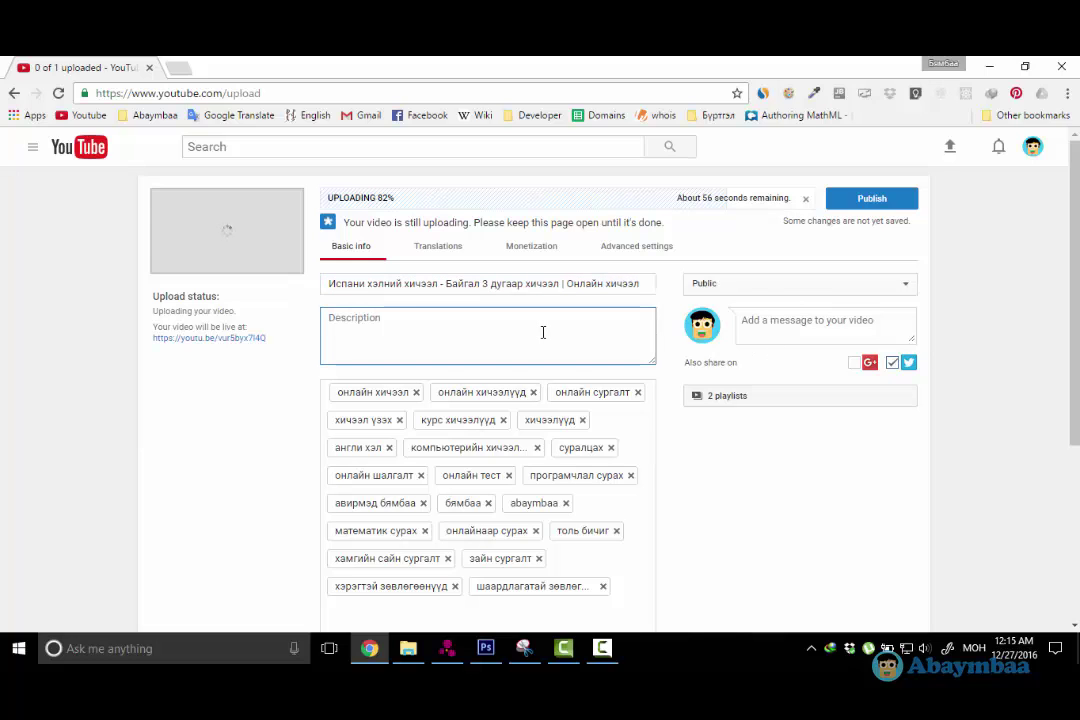
key("super+space")
key("super+space")
key("super+space")
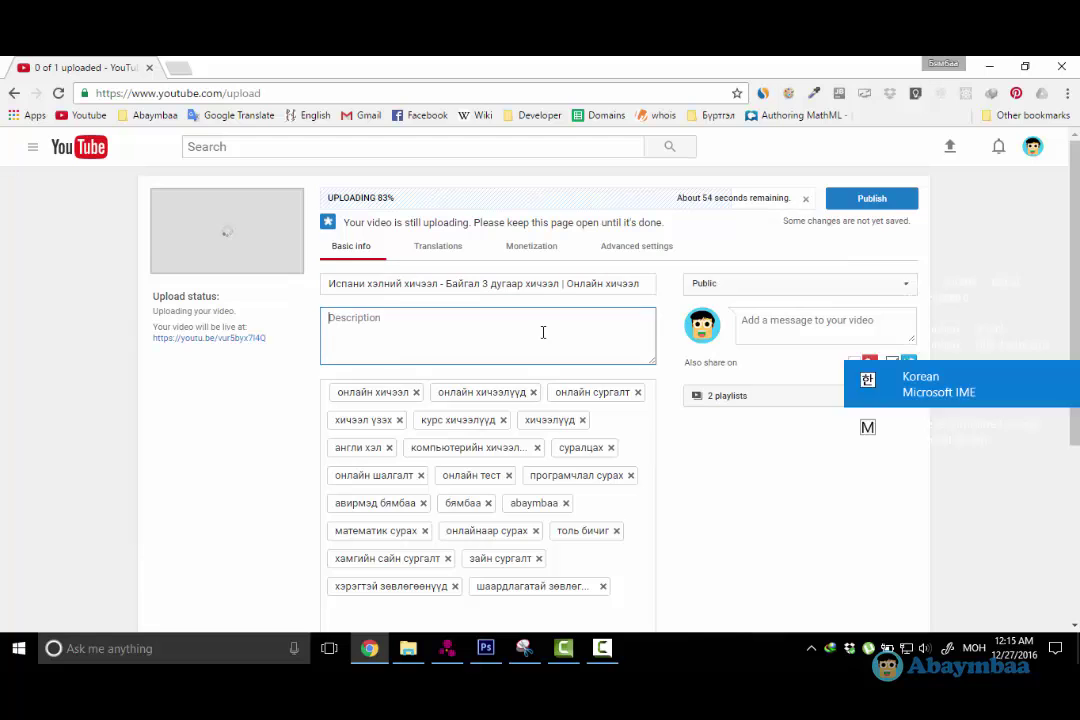
type("Duo")
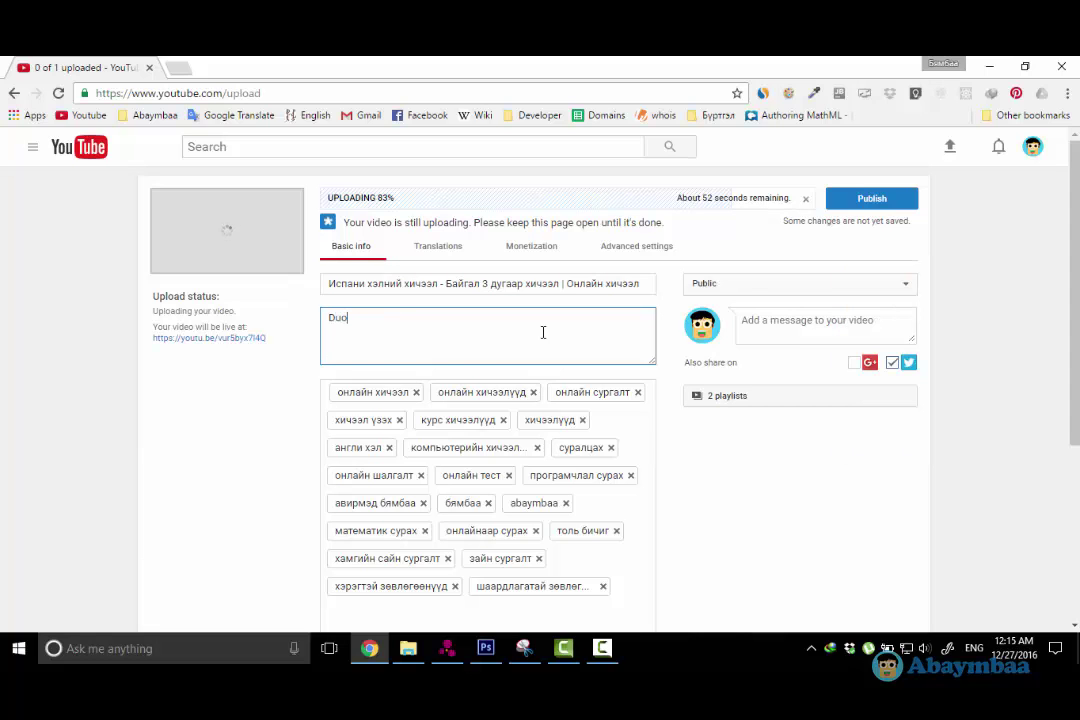
type("lingo .com")
key("super+space")
type("с")
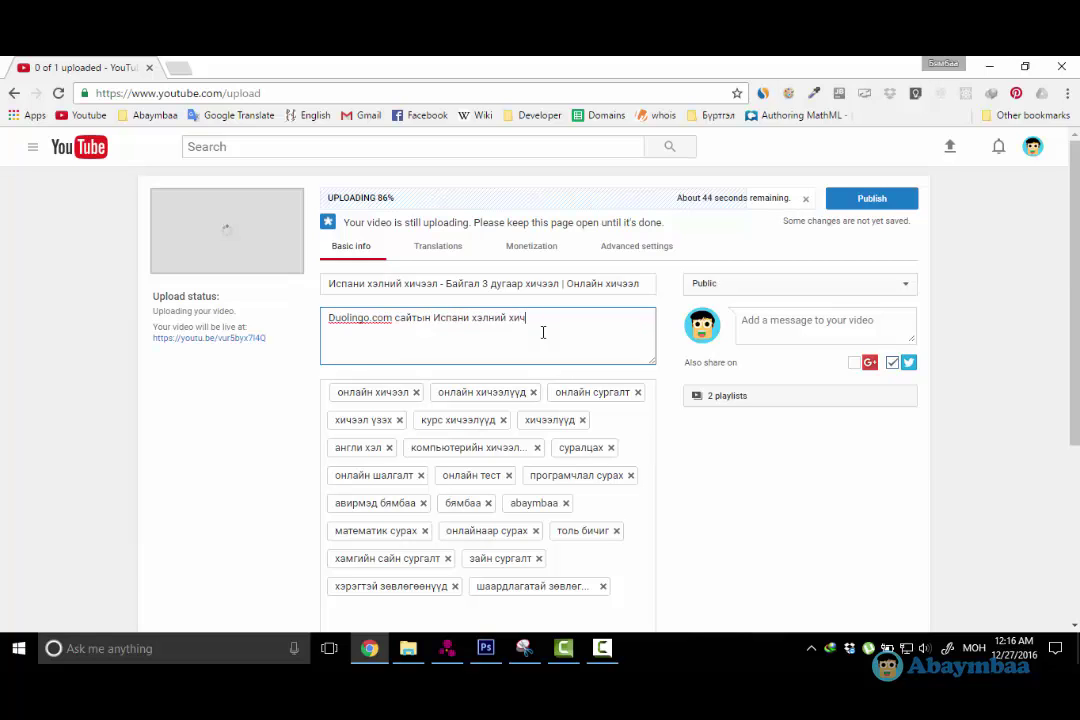
type("үдээс танд хүргэж ")
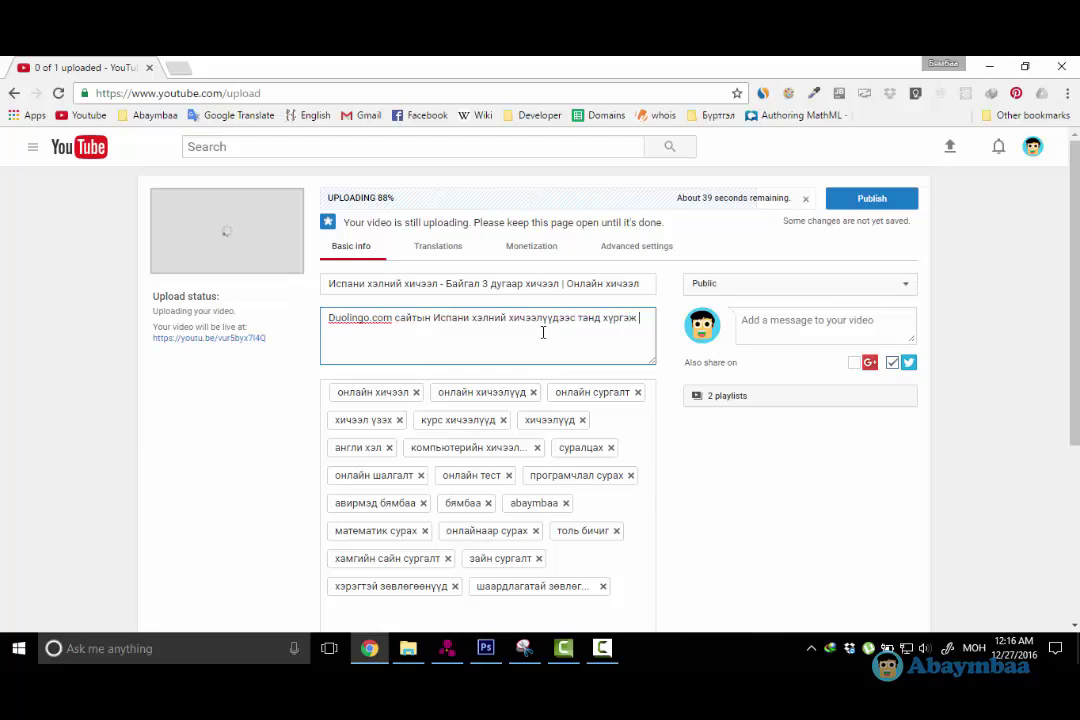
type("байна.")
- Turn on sharing of the video on Google+ in addition to Twitter
left_click(646, 288)
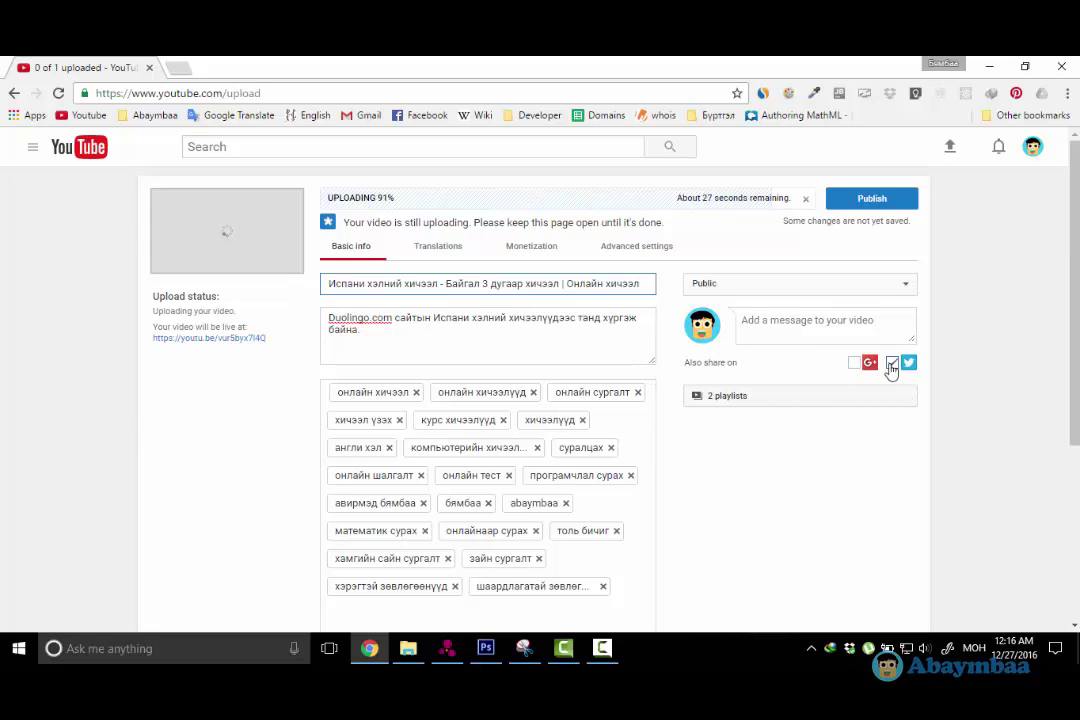
left_click(856, 366)
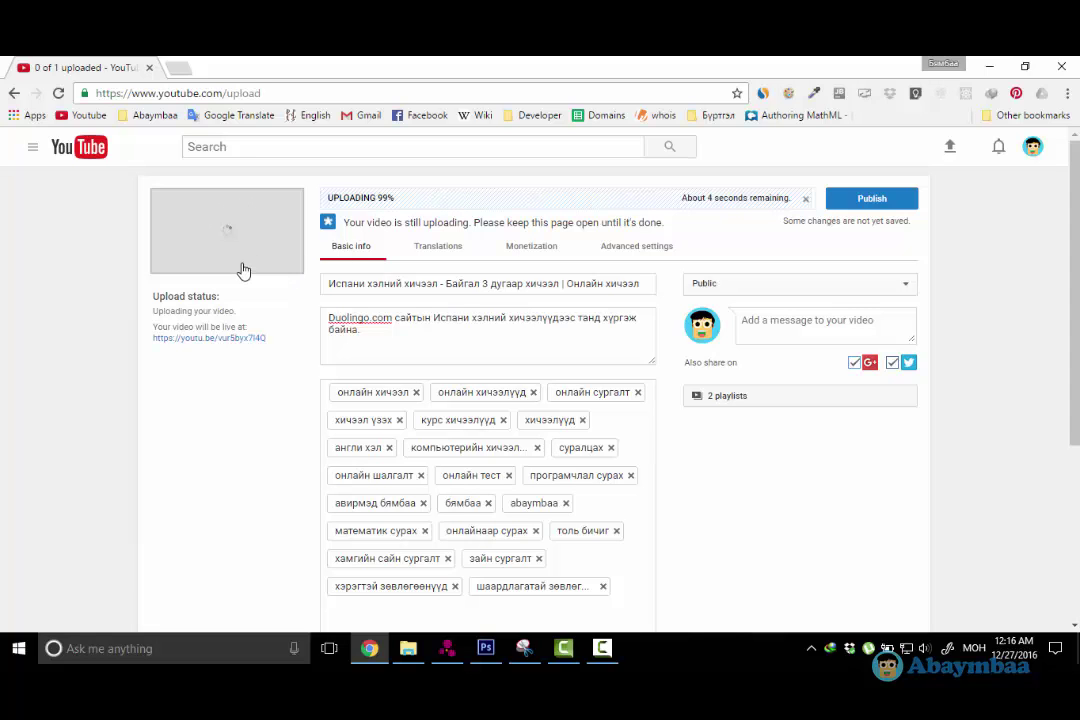
- View the YouTube home page in a new browser tab and return to the upload page
left_click(178, 67)
left_click(88, 117)
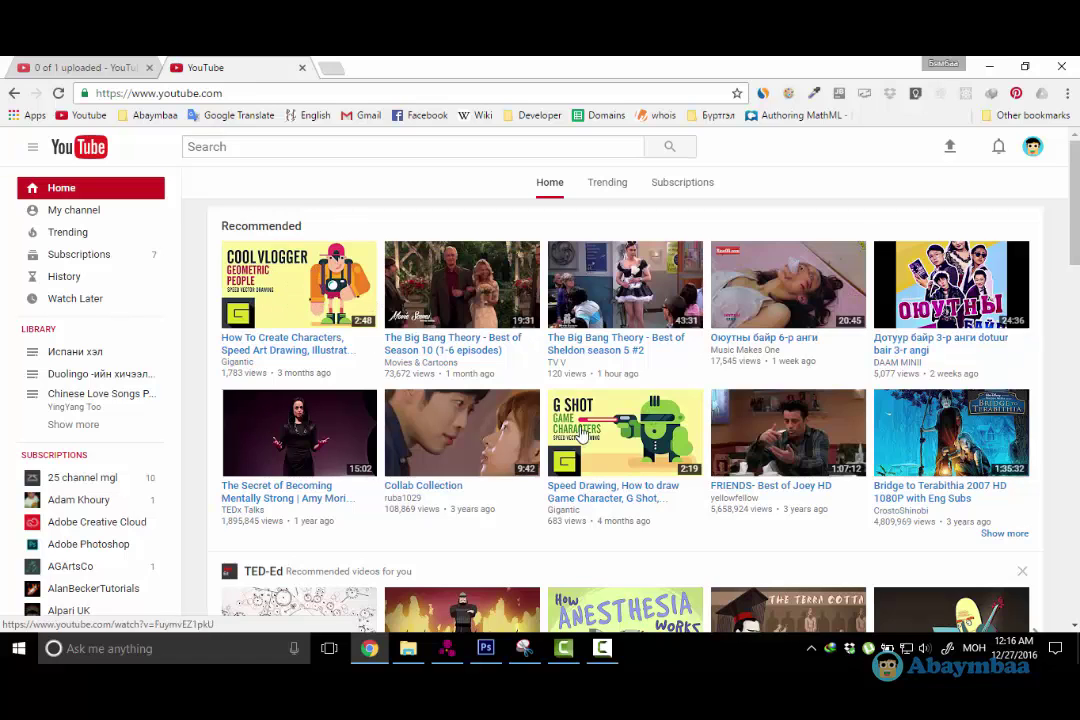
left_click(72, 66)
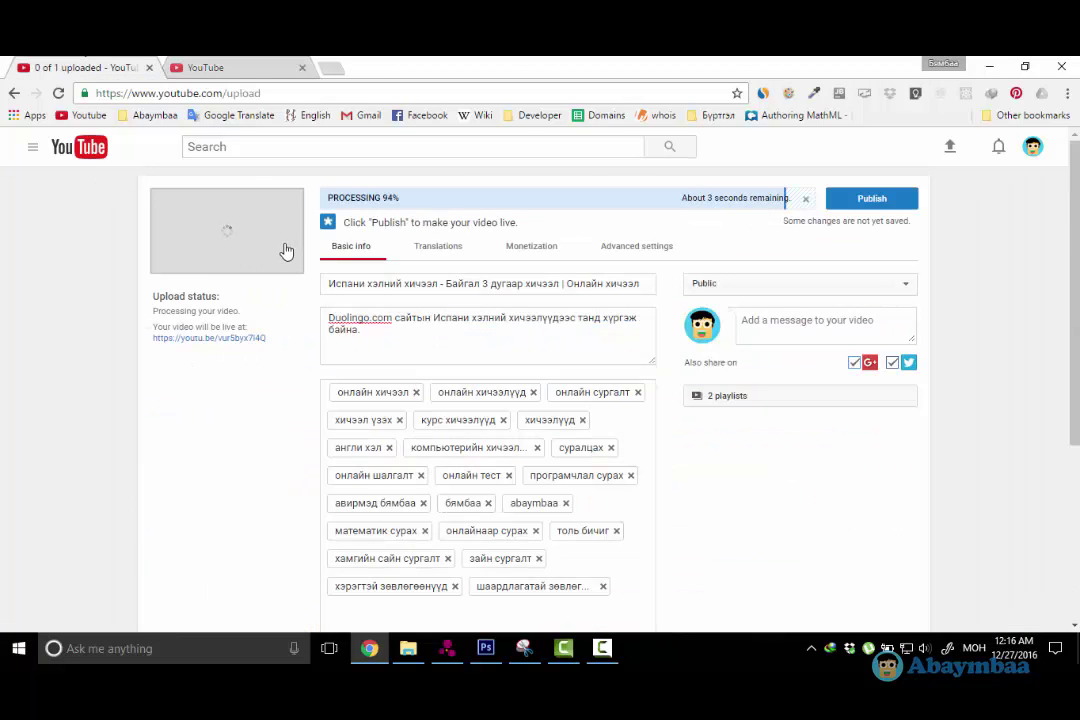